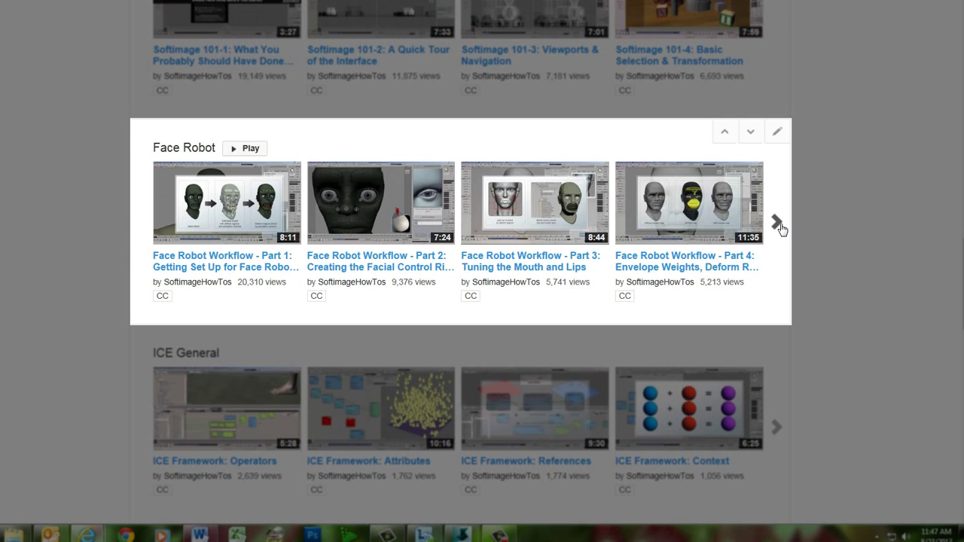
- Page the Face Robot playlist shelf forward twice to reveal Parts 5–11
left_click(778, 225)
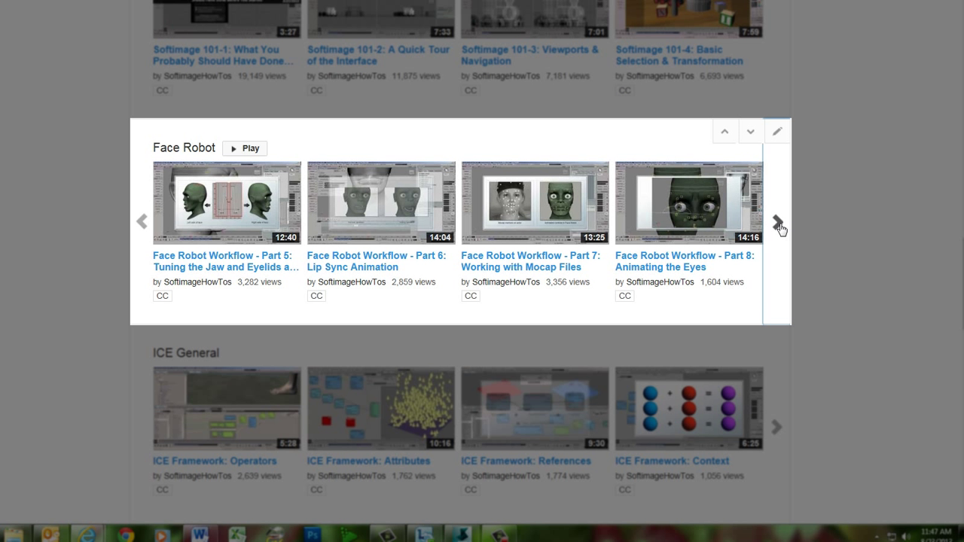
left_click(778, 225)
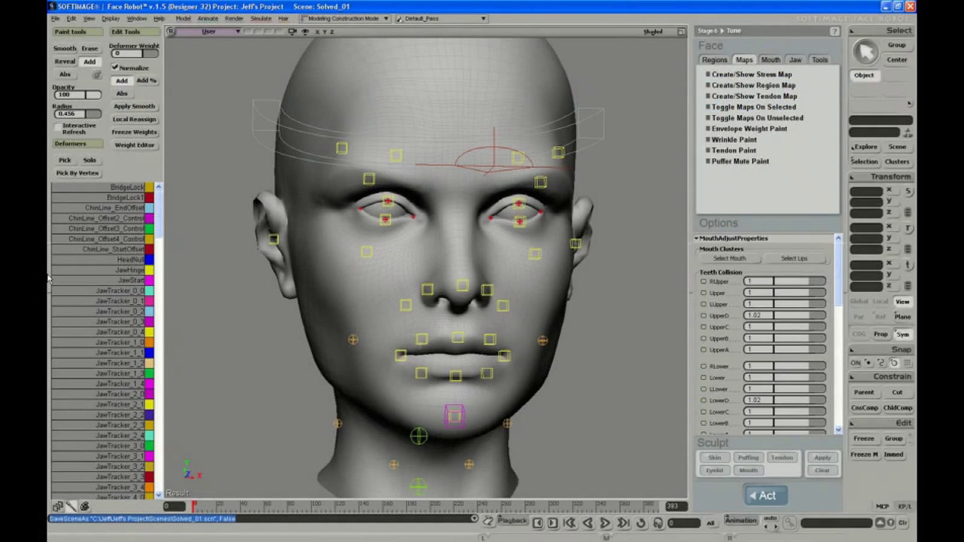
- Collapse the Paint Tools and right toolbar panels and show the head in Textured display mode
left_click(49, 279)
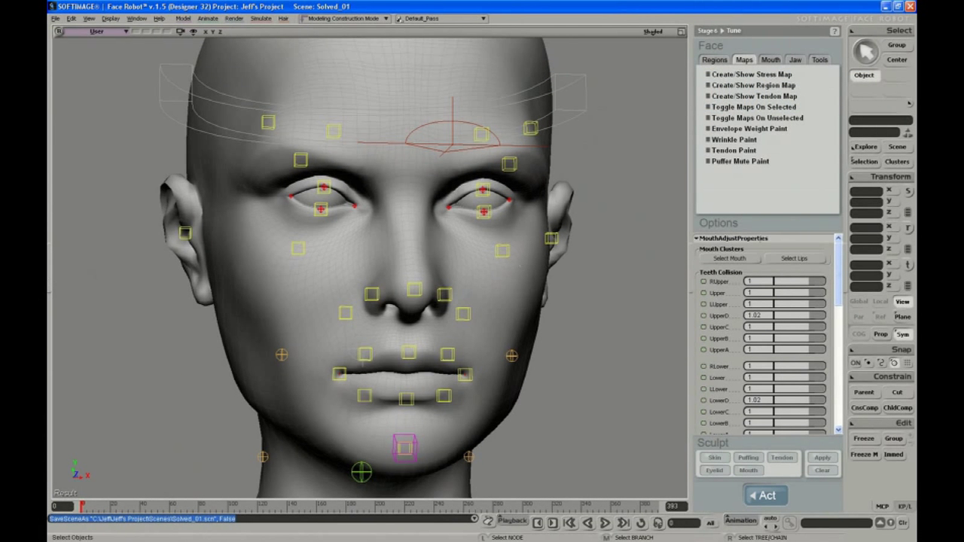
left_click(844, 276)
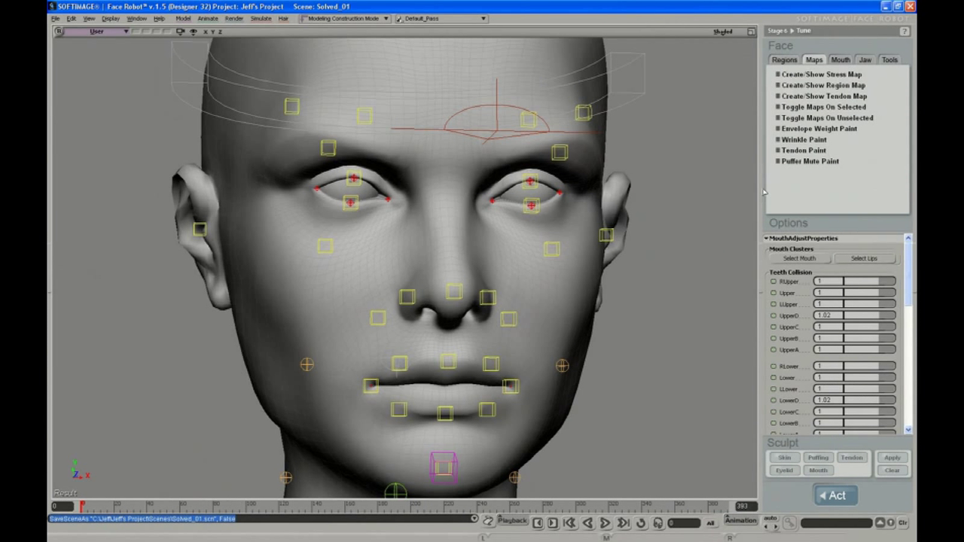
left_click(724, 33)
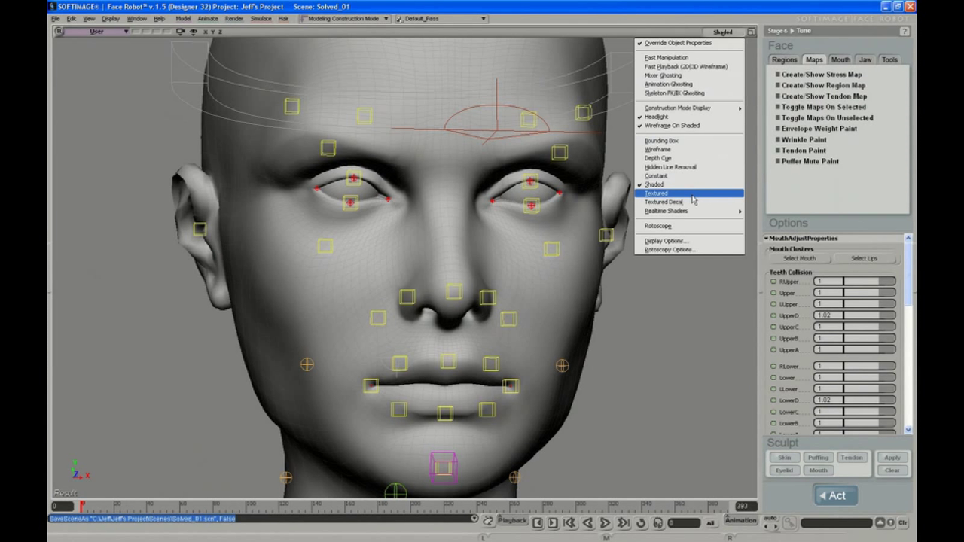
left_click(693, 198)
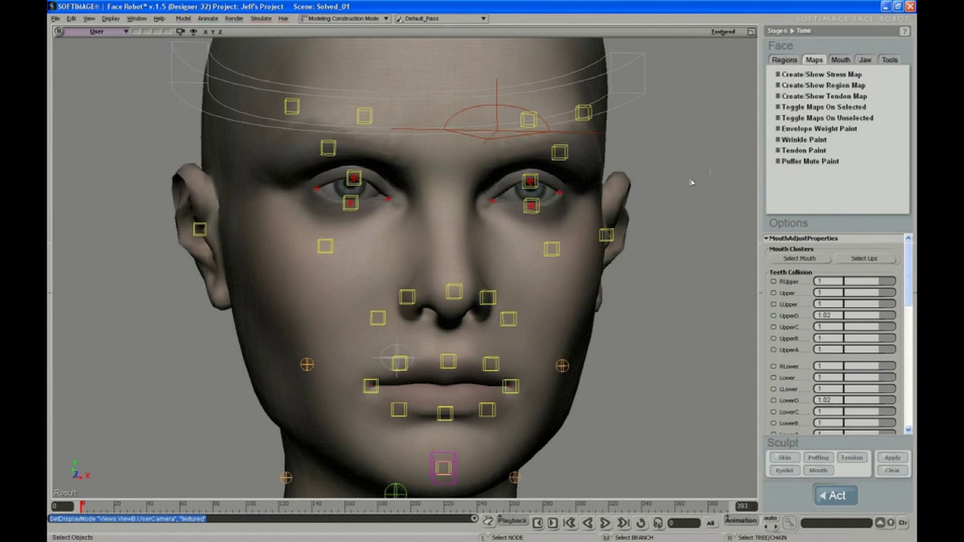
- Pick RForeheadForm_Region on the Regions image to show its strength and ease-in falloff
left_click(788, 63)
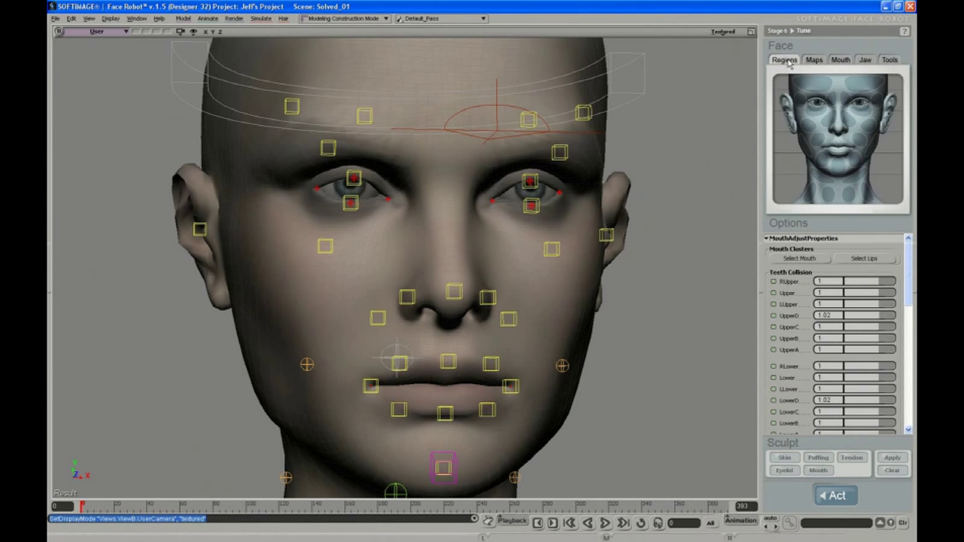
left_click(832, 99)
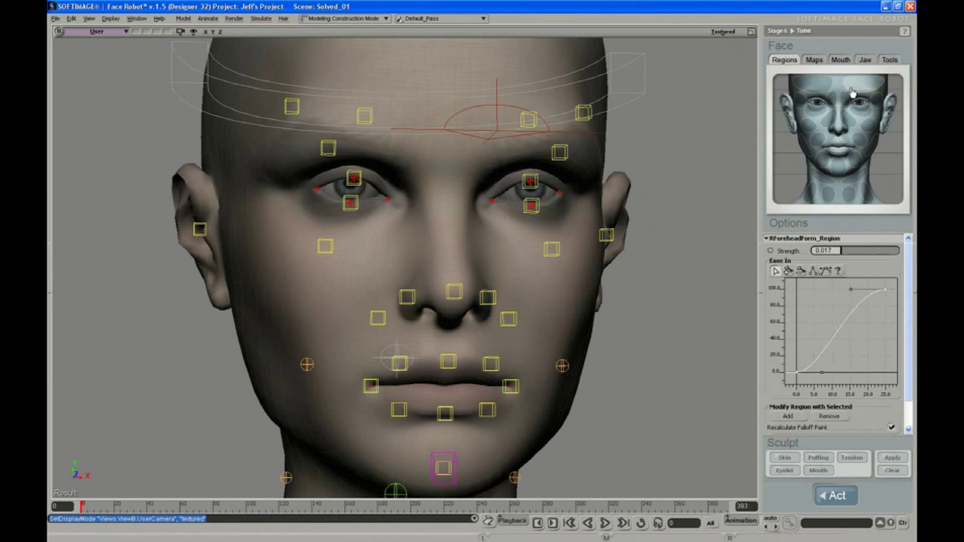
left_click(826, 126)
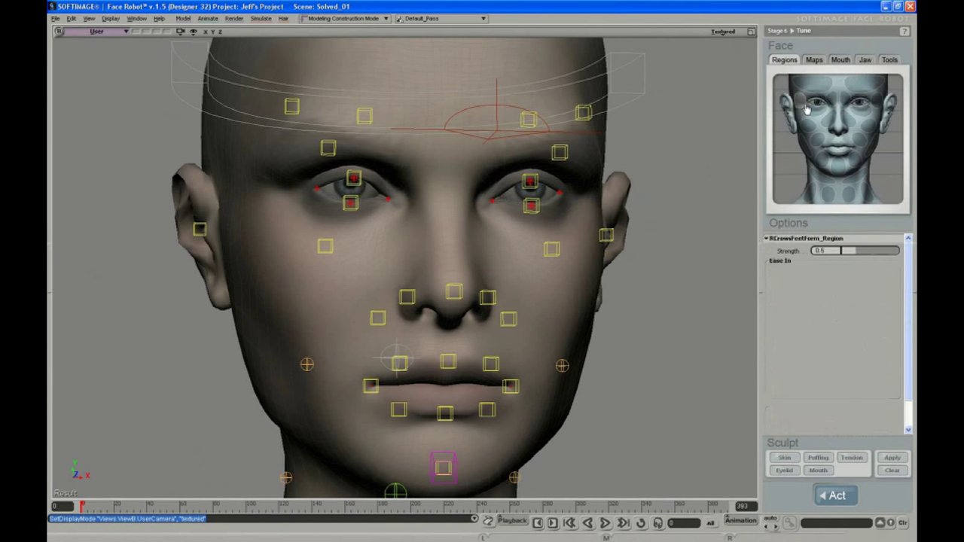
left_click(822, 89)
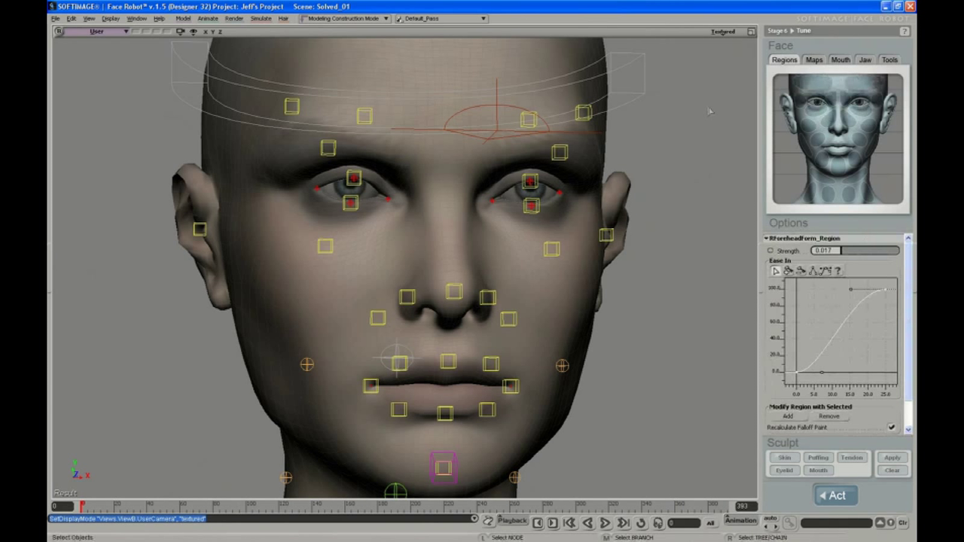
key("a")
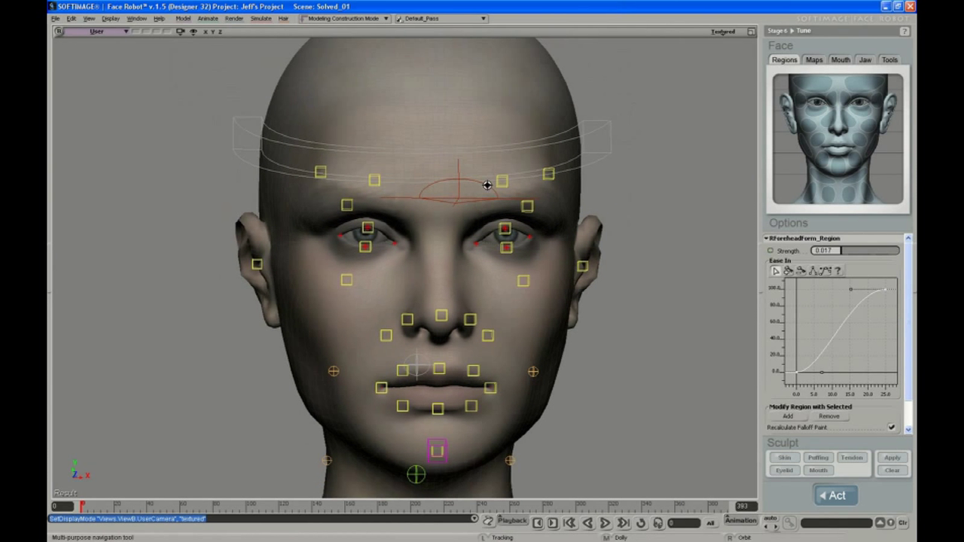
left_click(818, 83)
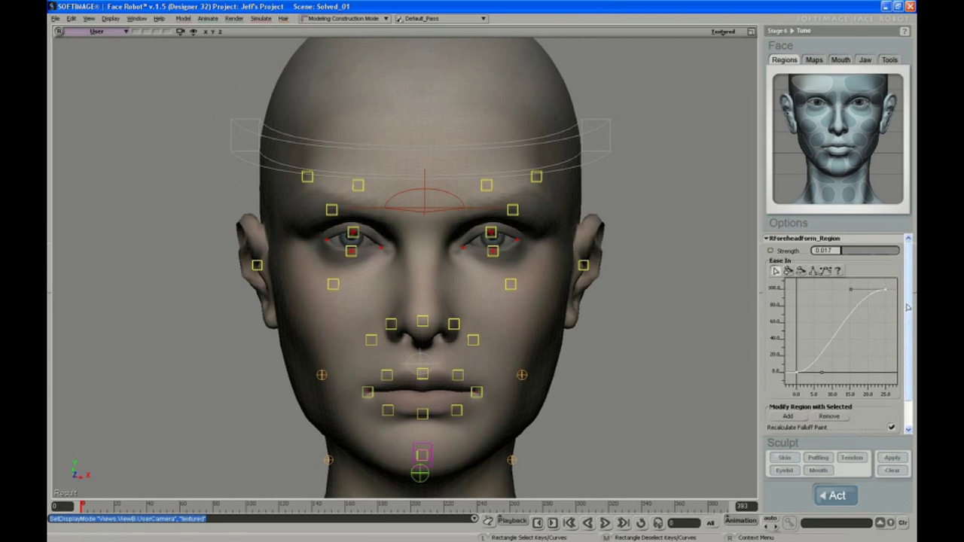
scroll(904, 307, "down", 1)
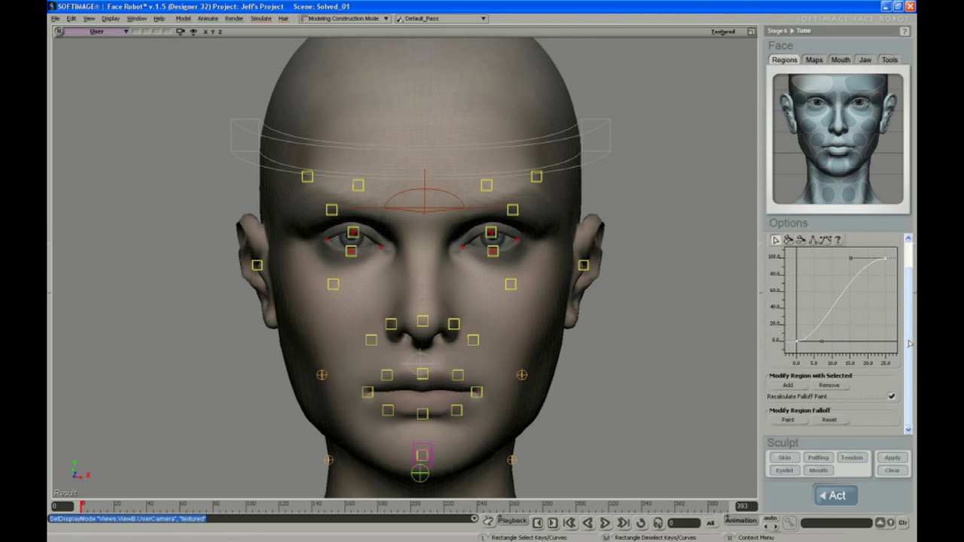
scroll(909, 343, "up", 2)
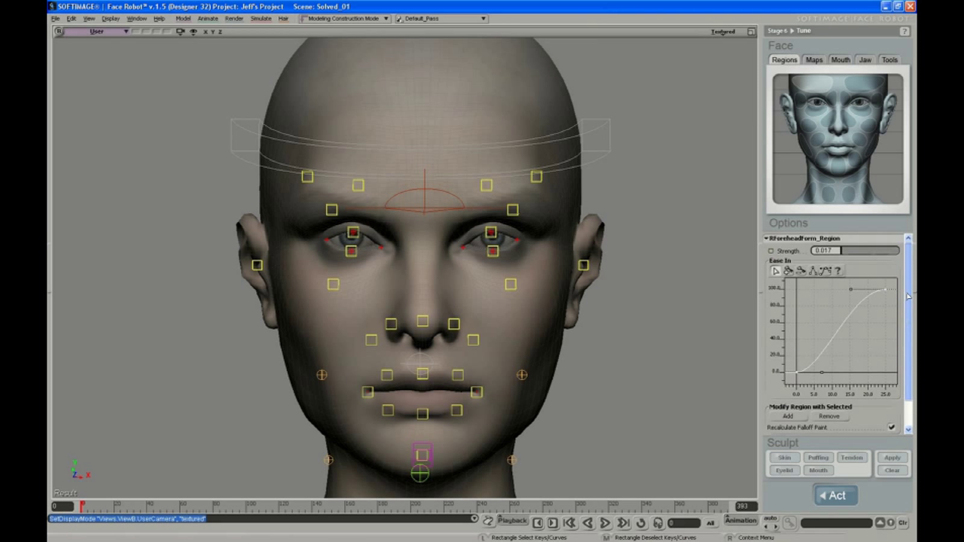
- Raise both EyebrowMid controls to test forehead wrinkling, then reset them to rest
left_click(483, 188)
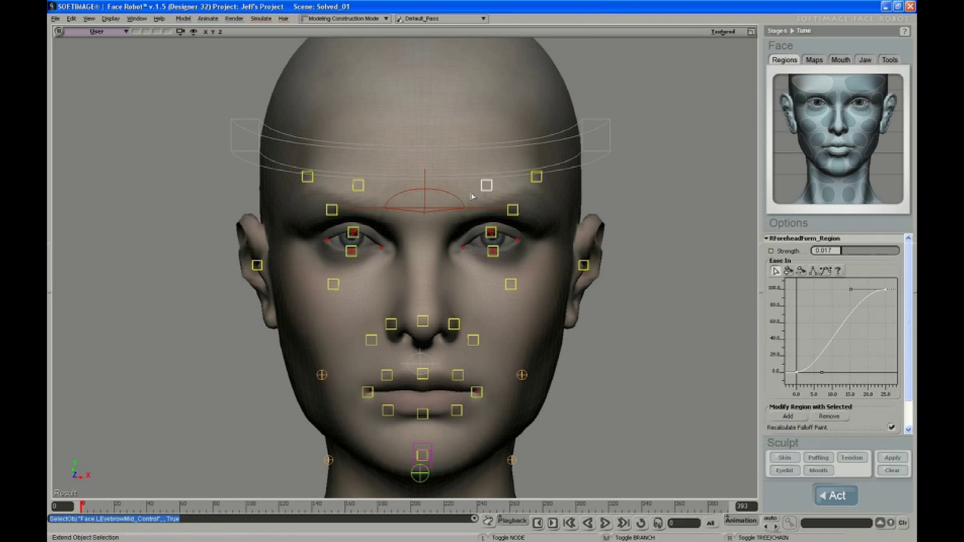
left_click(360, 190, "shift")
key("v")
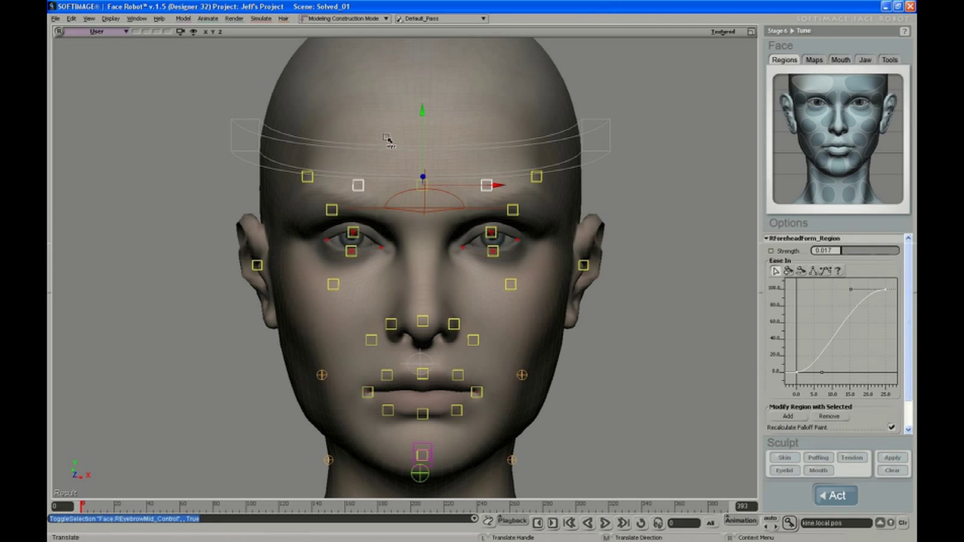
left_click_drag(421, 130, 419, 108)
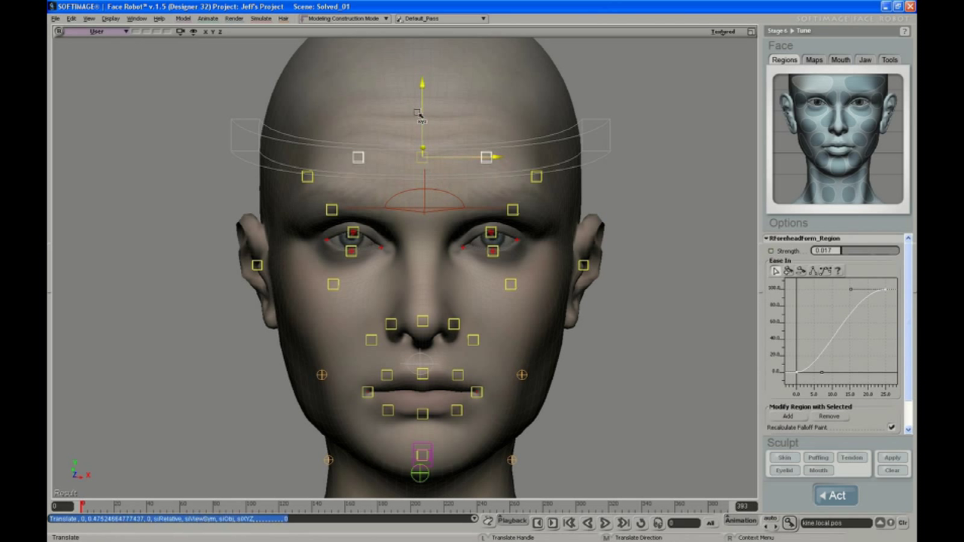
mouse_move(420, 107)
left_mouse_down()
mouse_move(419, 135)
mouse_move(422, 97)
left_mouse_up()
key("ctrl+shift+r")
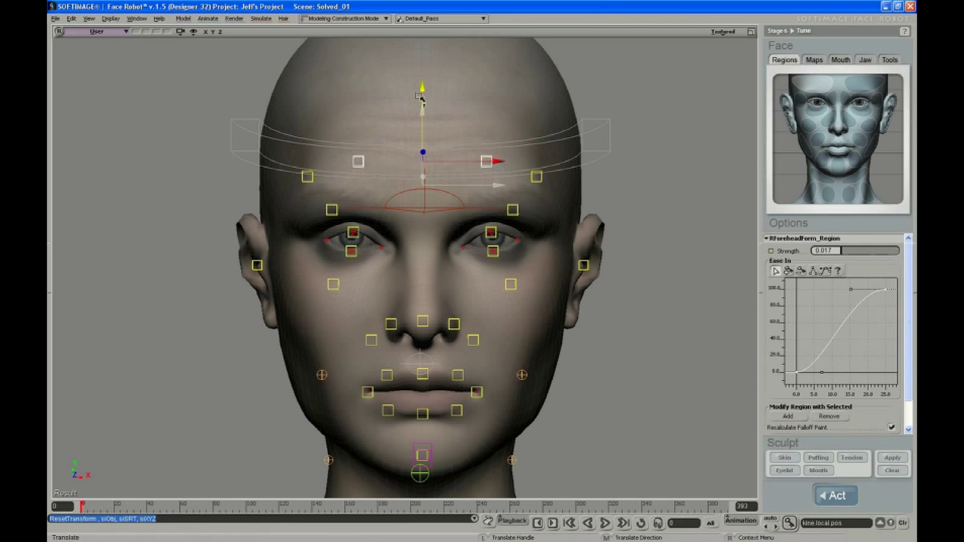
- Orbit the camera around to a side profile of the head
left_click_drag(421, 97, 422, 97)
key("s")
mouse_move(425, 152)
right_mouse_down()
mouse_move(391, 212)
mouse_move(431, 242)
right_mouse_up()
key("v")
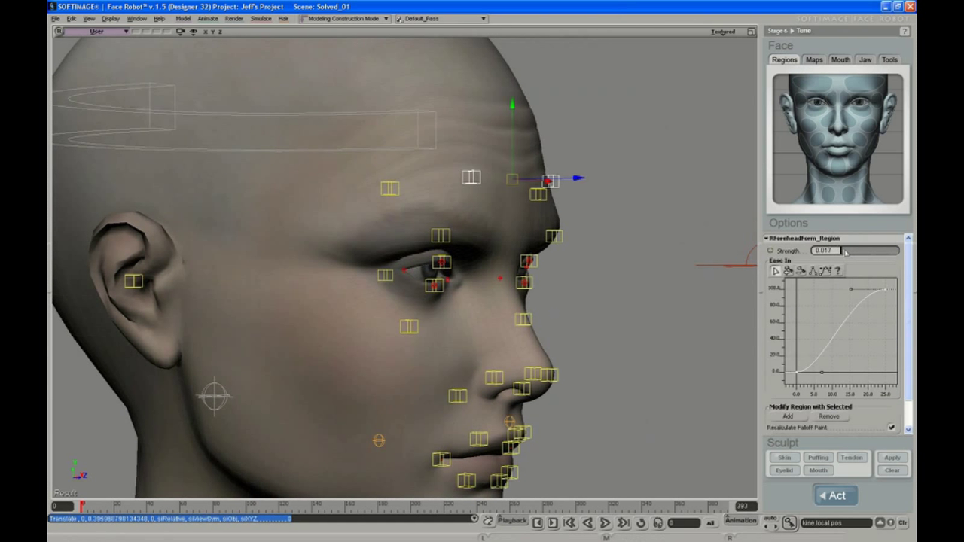
- Raise the RForeheadForm_Region strength to about 0.396
left_click_drag(845, 253, 857, 262)
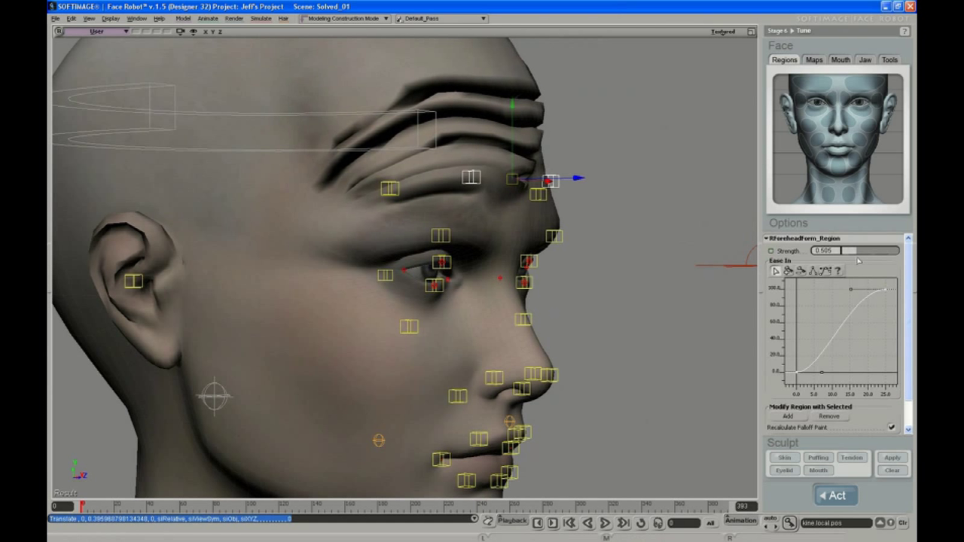
left_click_drag(857, 261, 856, 260)
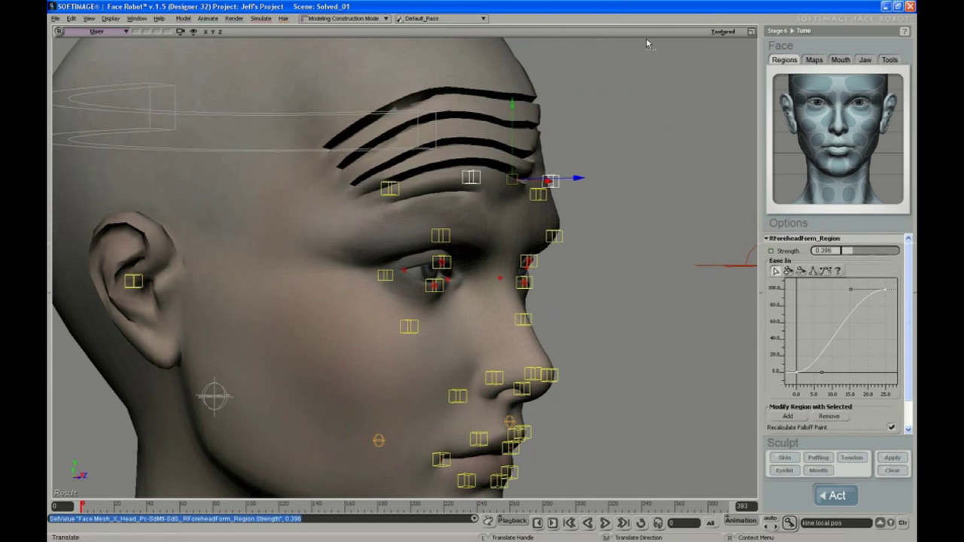
scroll(662, 151, "up", 3)
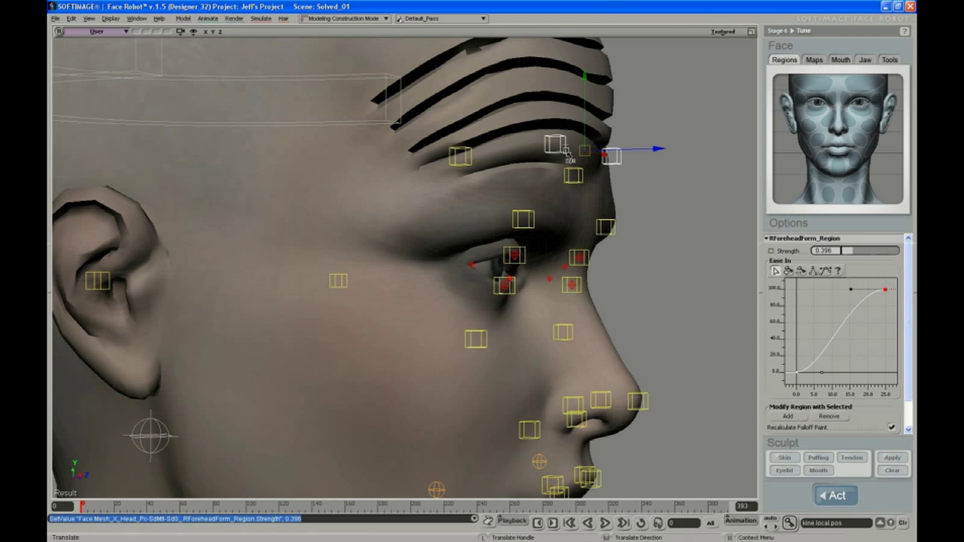
- Test-pull the brow control, undo it, and dolly and pan to recentre the brow
left_click_drag(558, 154, 556, 113)
key("ctrl+z")
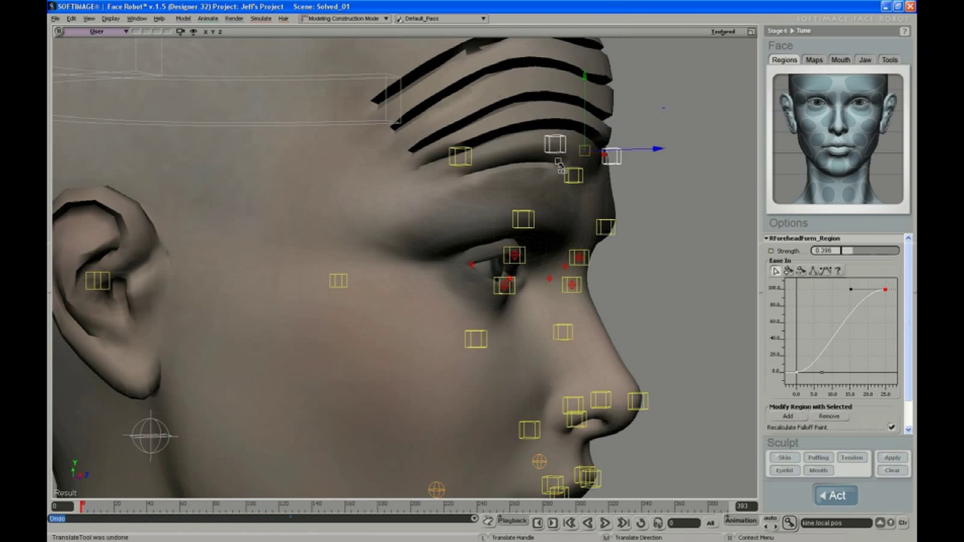
key("s")
middle_click_drag(582, 39, 514, 160)
left_click_drag(514, 160, 492, 184)
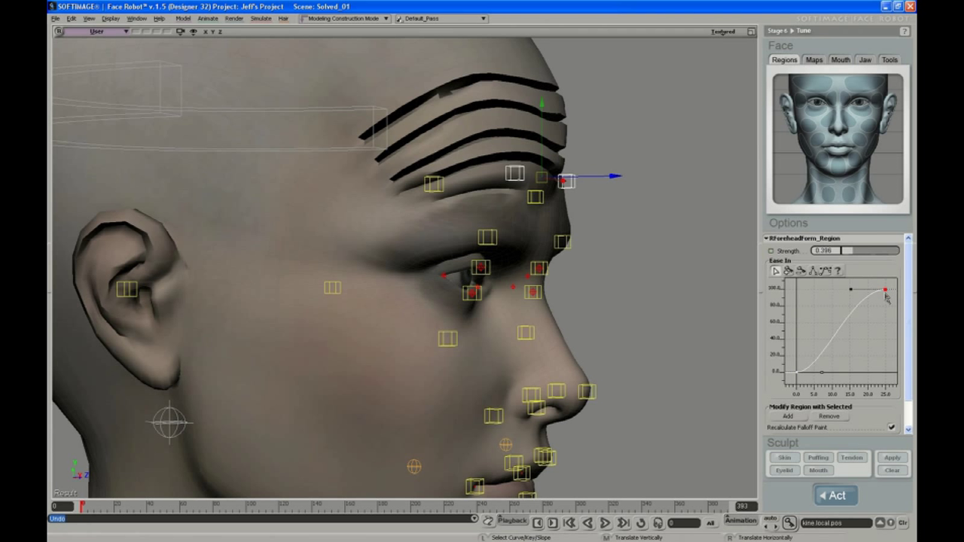
- Pull the Ease In curve's end key to about 14.5 and smooth both tangent handles
left_click_drag(885, 291, 855, 298)
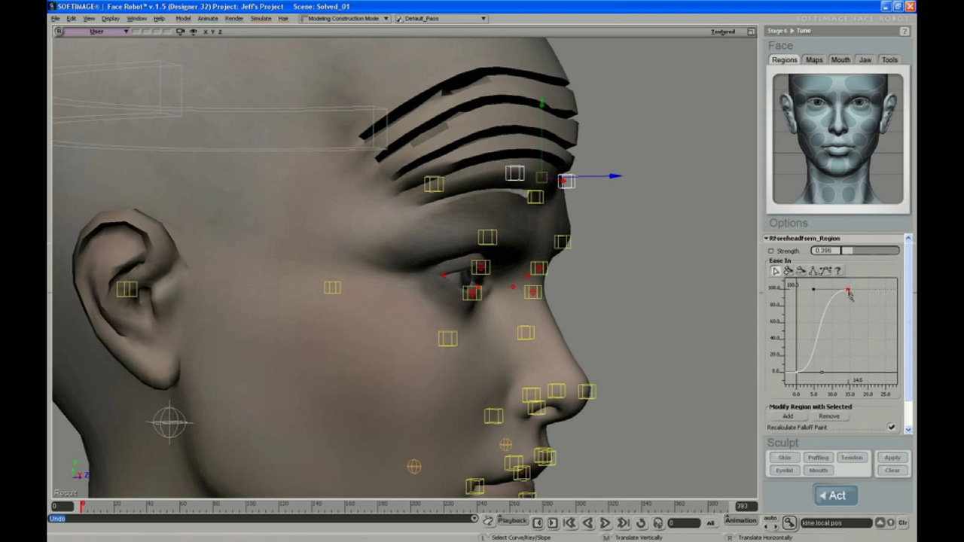
key("a")
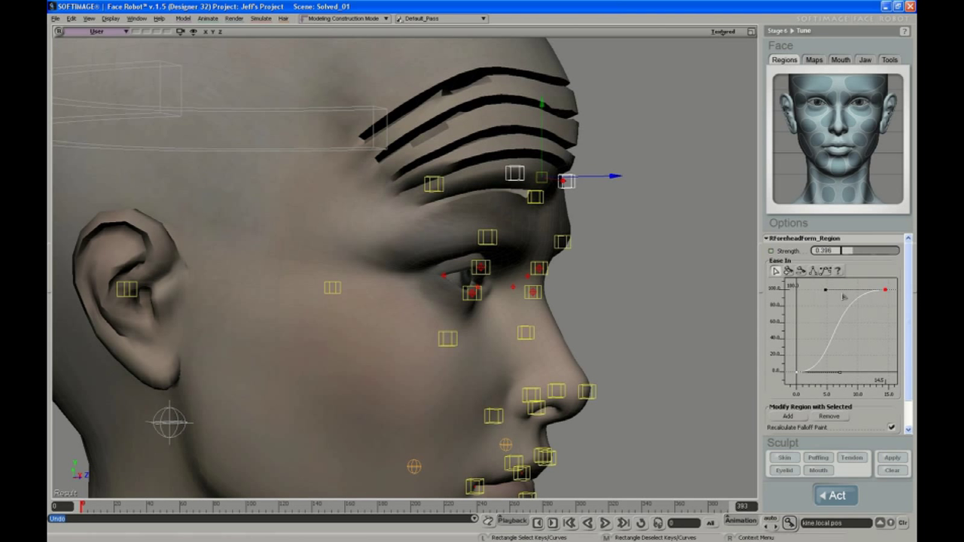
left_click_drag(861, 292, 866, 318)
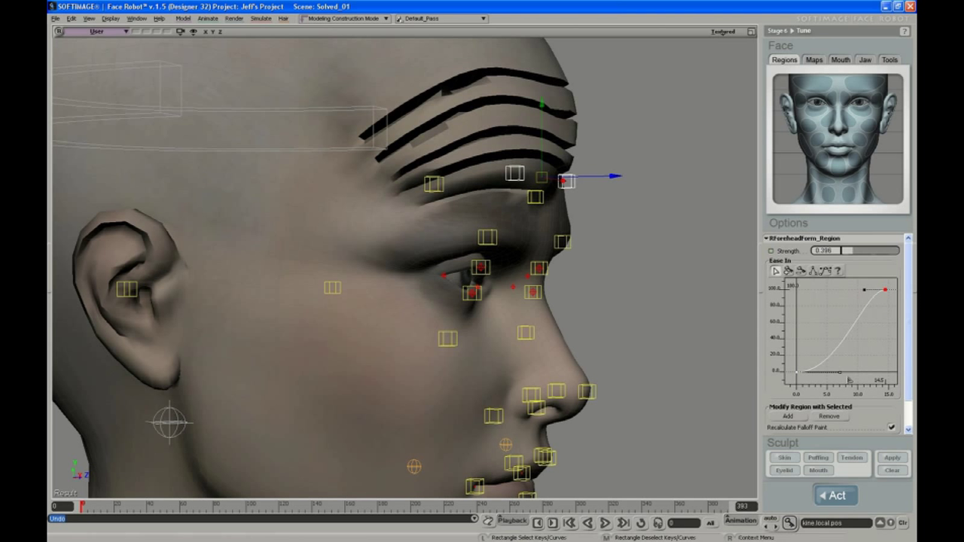
left_click_drag(840, 372, 826, 372)
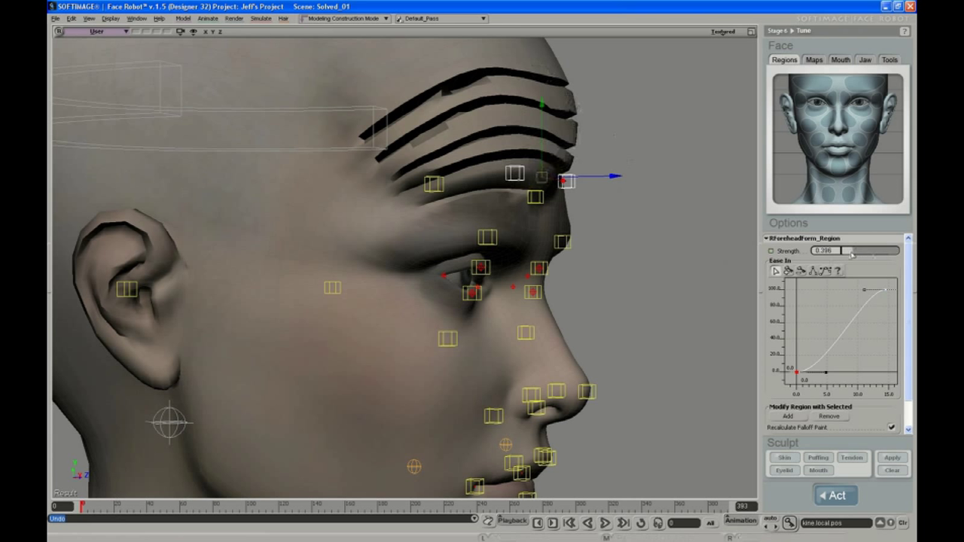
- Lower the right forehead strength to 0.018, test a brow raise, undo, and orbit frontward
left_click_drag(851, 254, 844, 259)
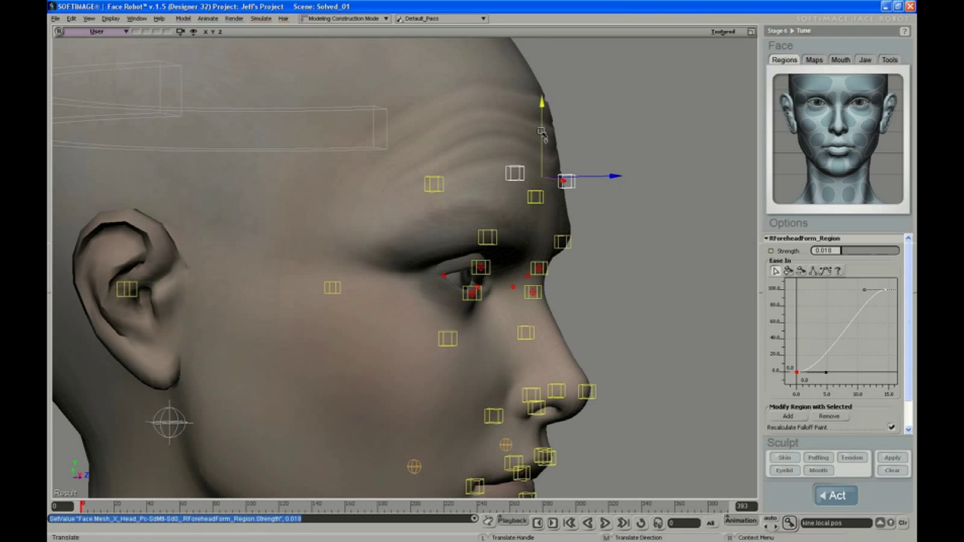
mouse_move(540, 133)
left_mouse_down()
mouse_move(530, 89)
mouse_move(527, 128)
mouse_move(523, 114)
left_mouse_up()
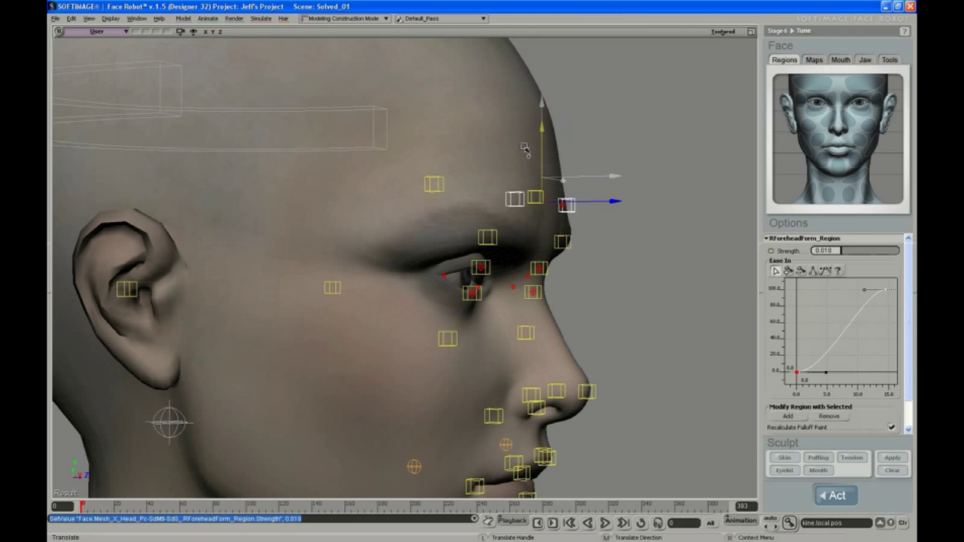
left_click_drag(523, 113, 519, 141)
key("ctrl+z")
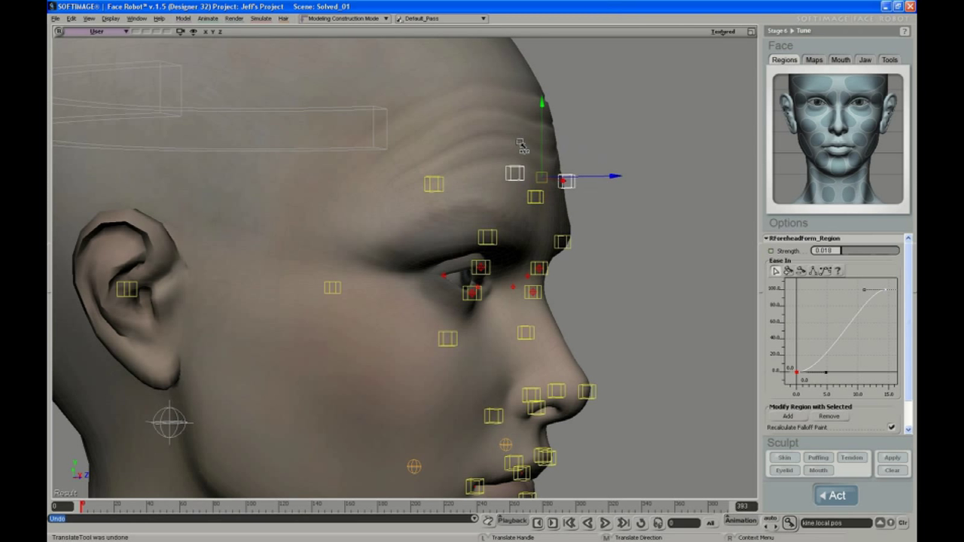
key("s")
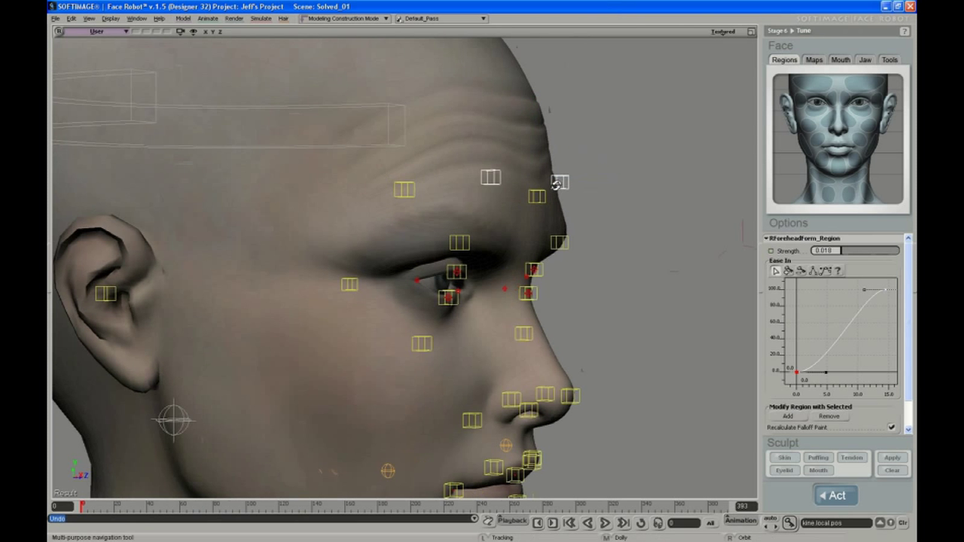
right_click_drag(520, 145, 562, 190)
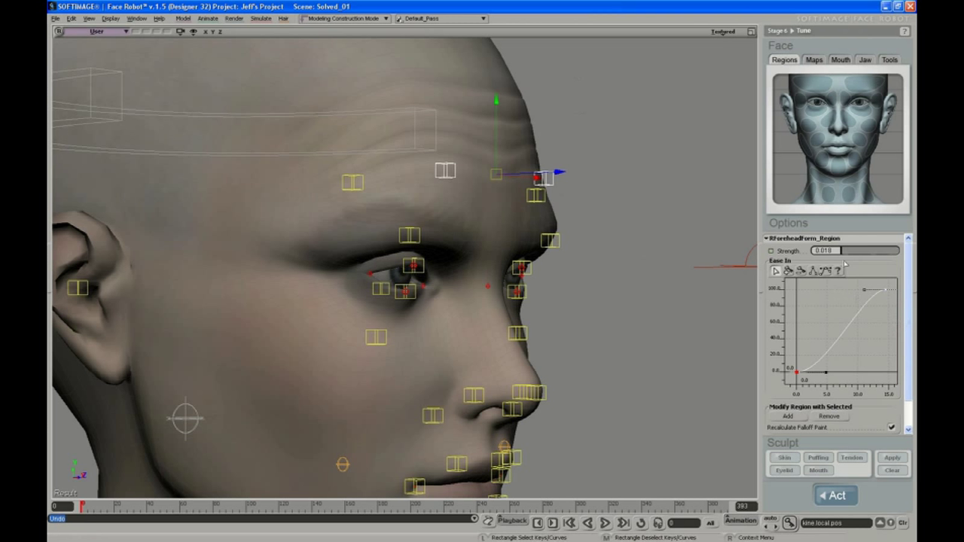
- Reset to a front view, reload the right forehead region and select the right mid-brow control
key("r")
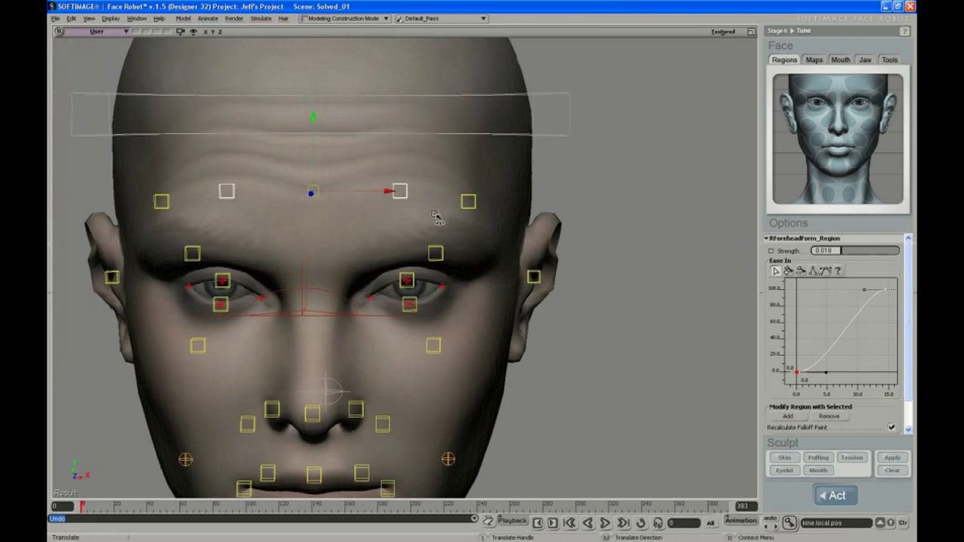
middle_click_drag(348, 211, 458, 211)
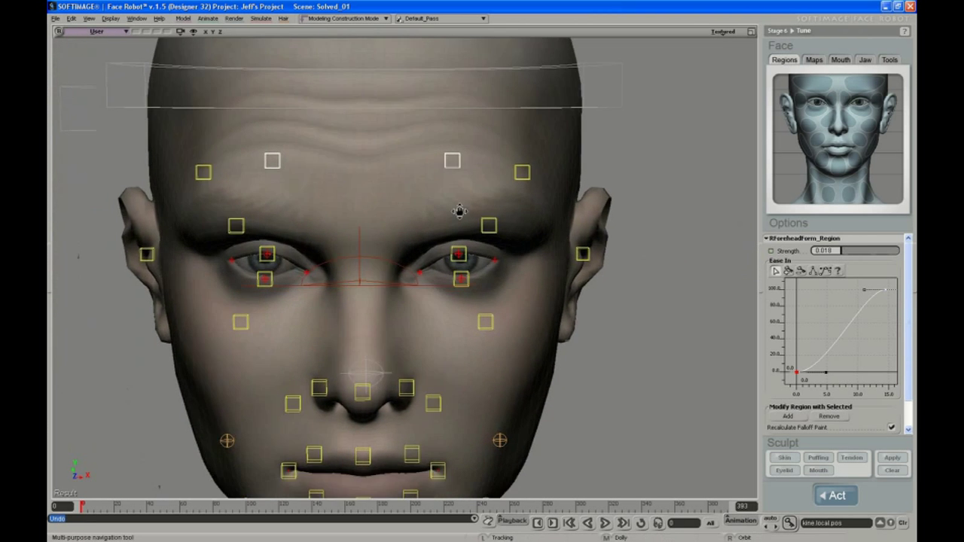
left_click(812, 85)
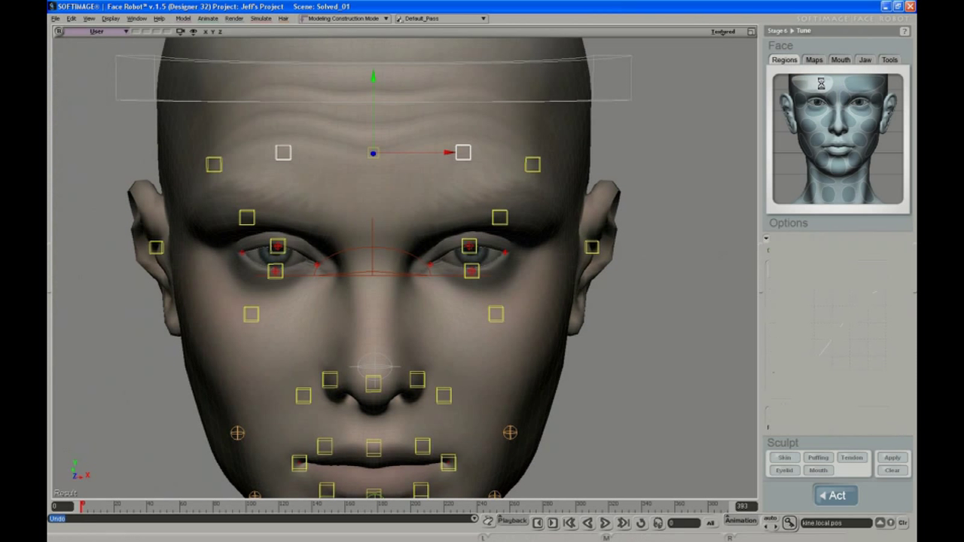
key("space")
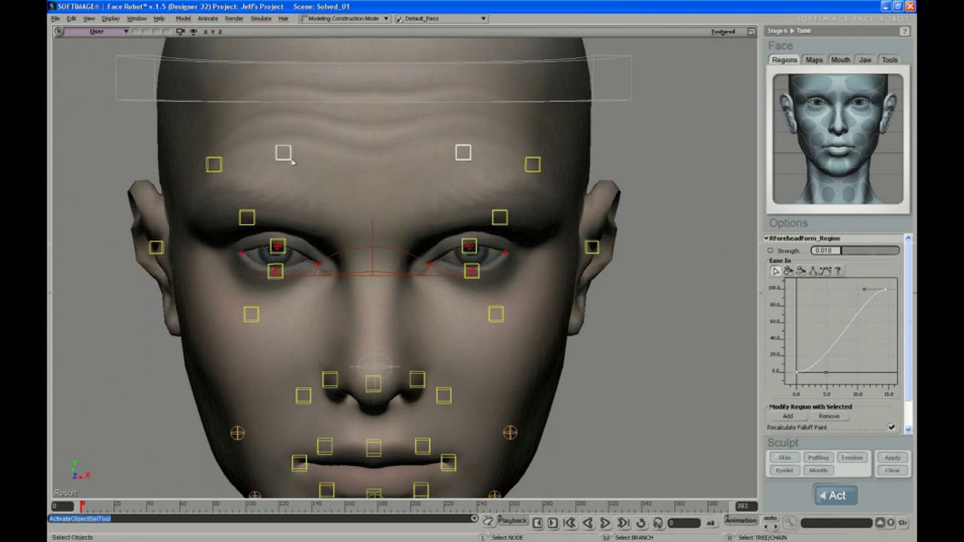
left_click(290, 157)
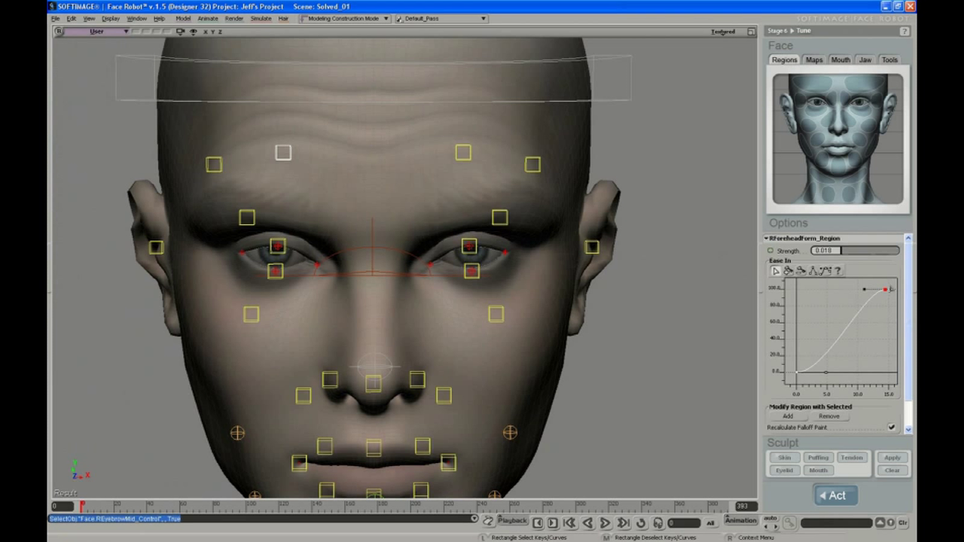
left_click_drag(891, 288, 796, 386)
- Shorten the left forehead Ease In curve to match the right forehead region's curve
left_click(863, 86)
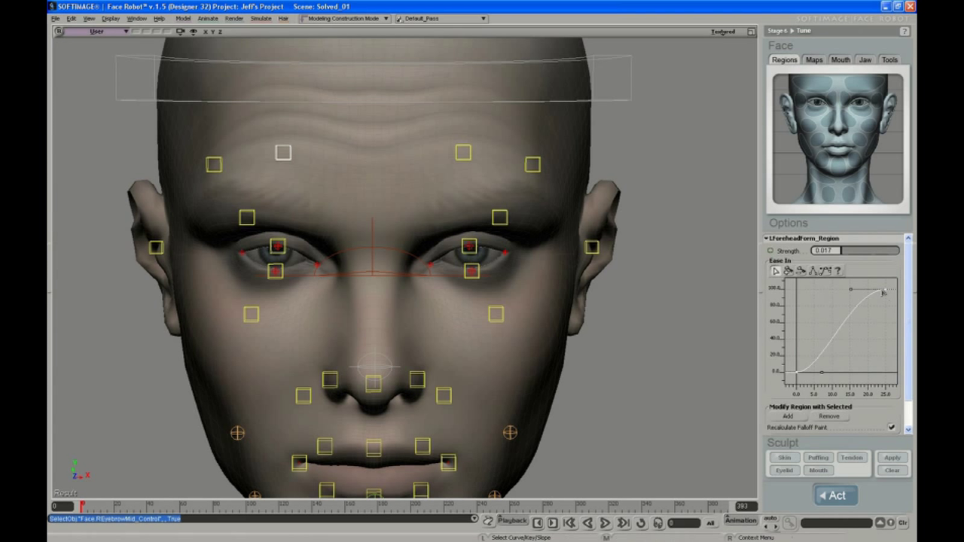
mouse_move(875, 295)
left_mouse_down()
mouse_move(853, 297)
mouse_move(792, 386)
left_mouse_up()
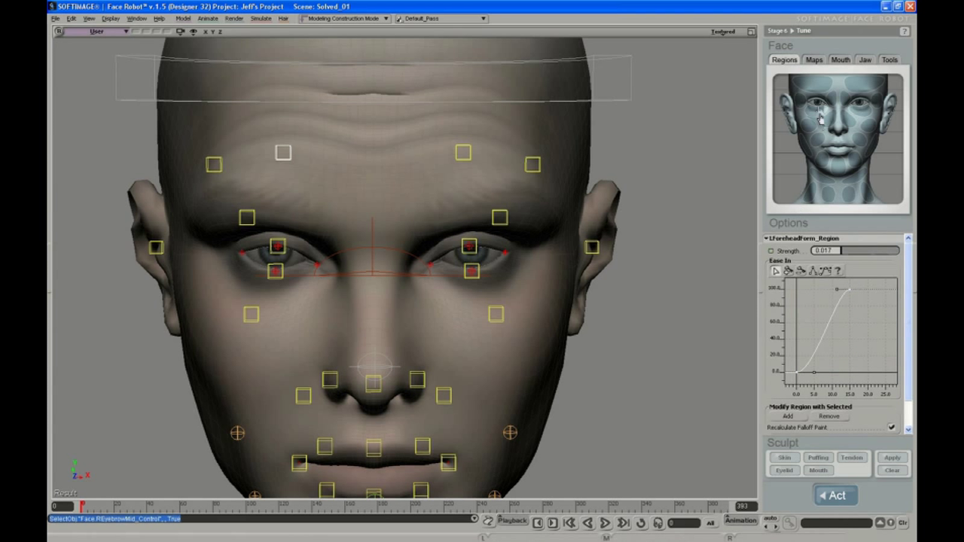
left_click(815, 85)
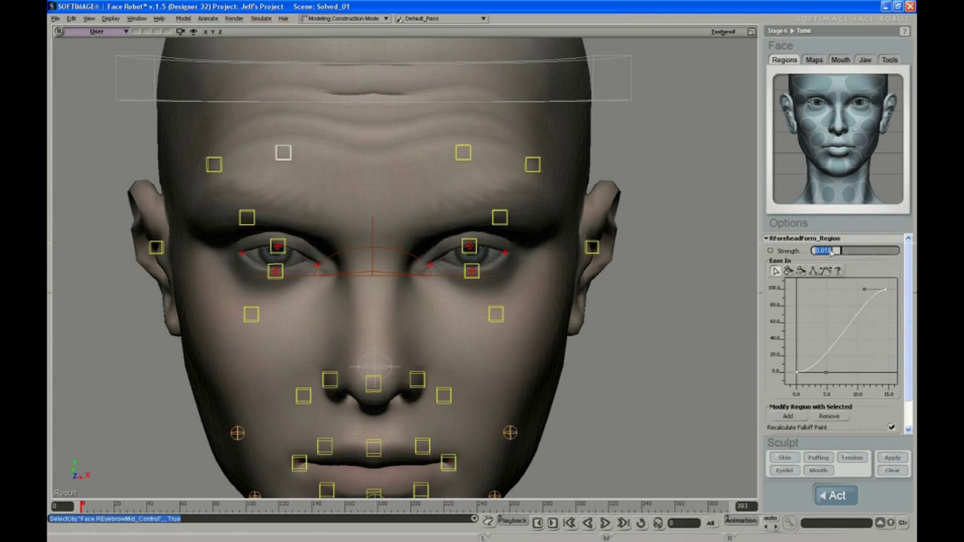
left_click(853, 83)
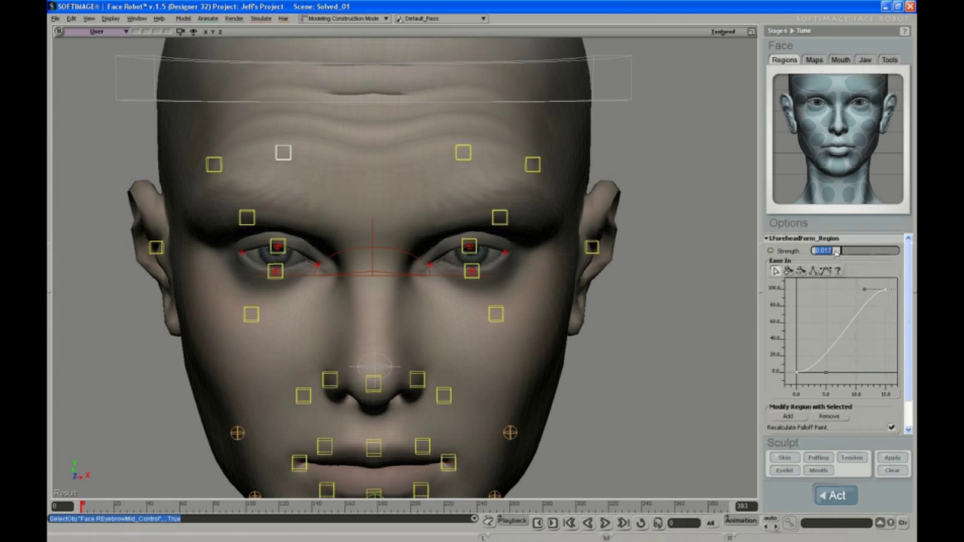
type("0.018")
- Set the left forehead strength to 0.018 and test by dragging REyebrowMid_Control down
key("Return")
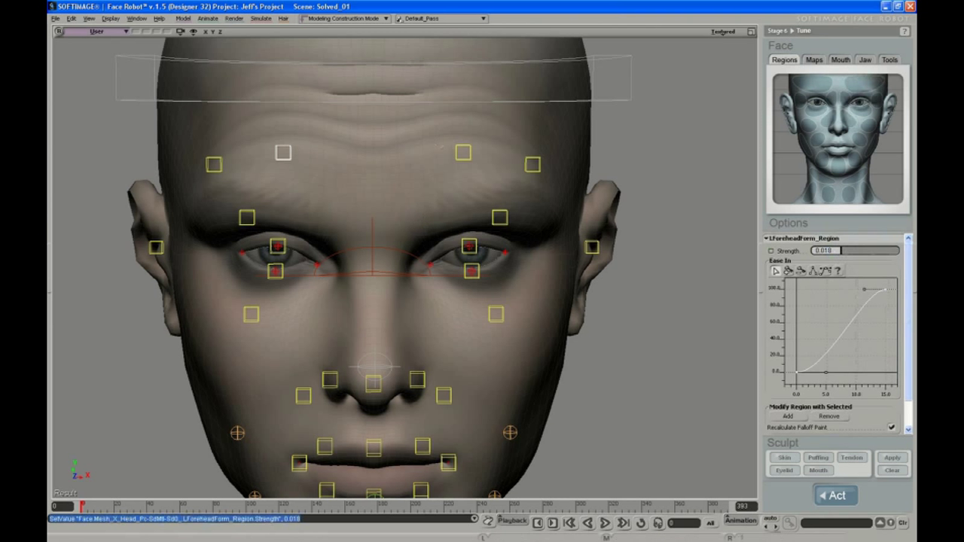
middle_click_drag(526, 39, 532, 158)
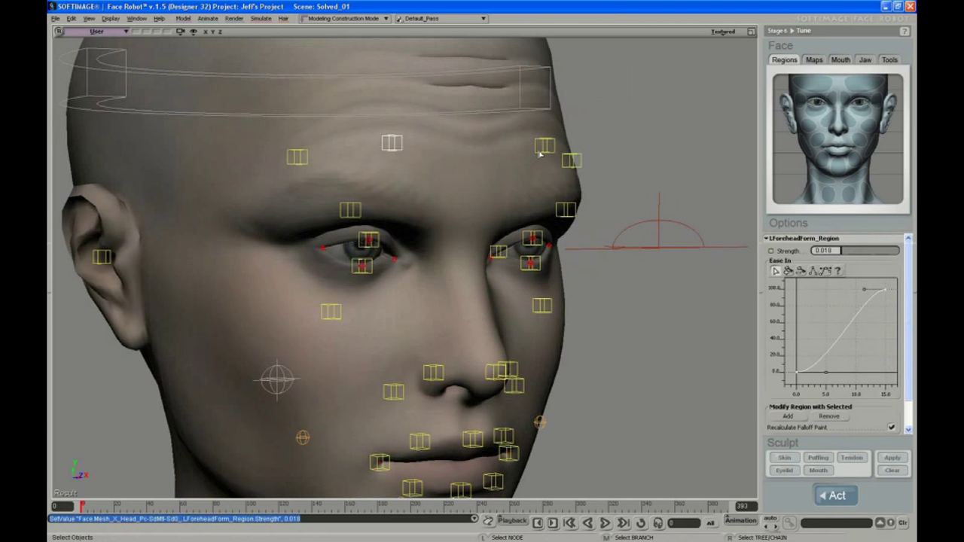
left_click(543, 150, "ctrl")
key("v")
left_click_drag(465, 91, 456, 267)
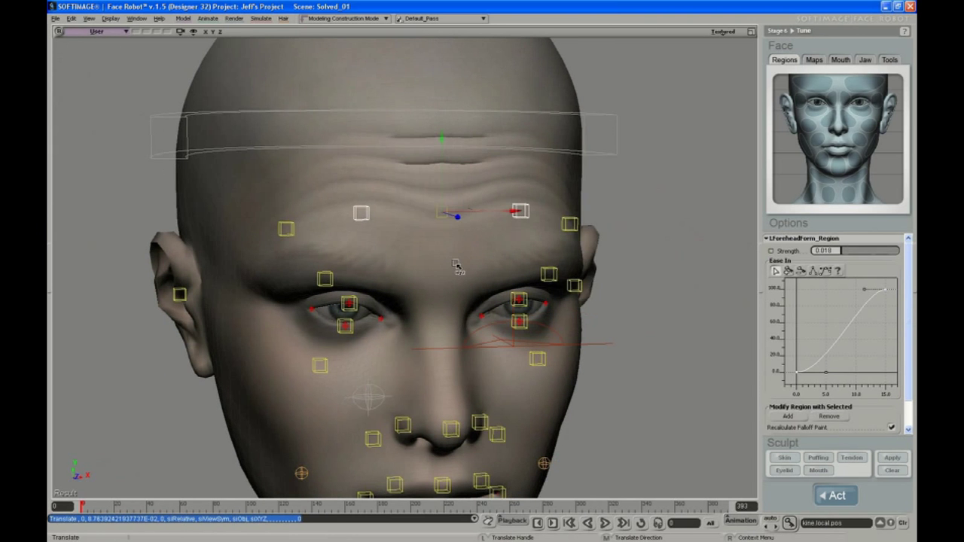
- Select the head mesh and orbit around it to inspect the brow
key("space")
left_click(458, 257)
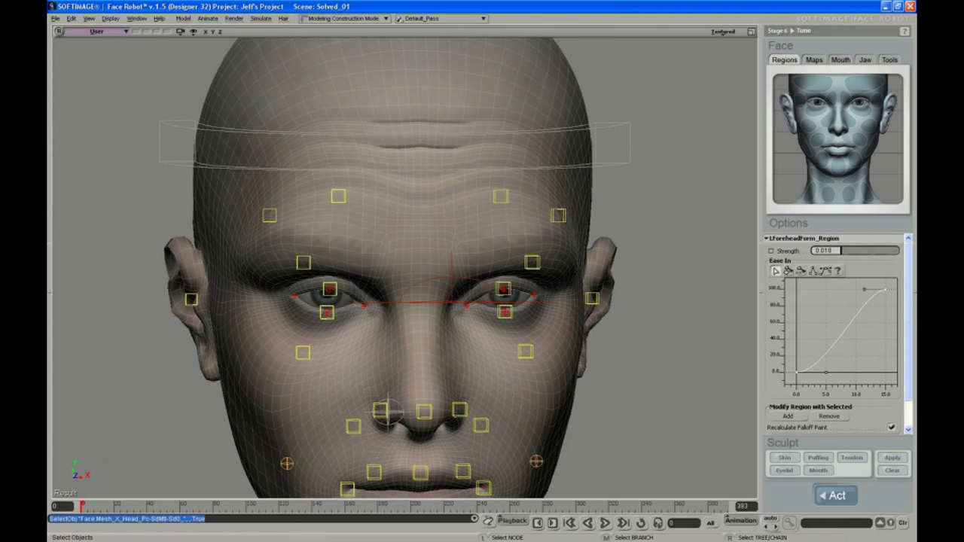
mouse_move(448, 150)
left_mouse_down()
mouse_move(482, 155)
mouse_move(454, 168)
left_mouse_up()
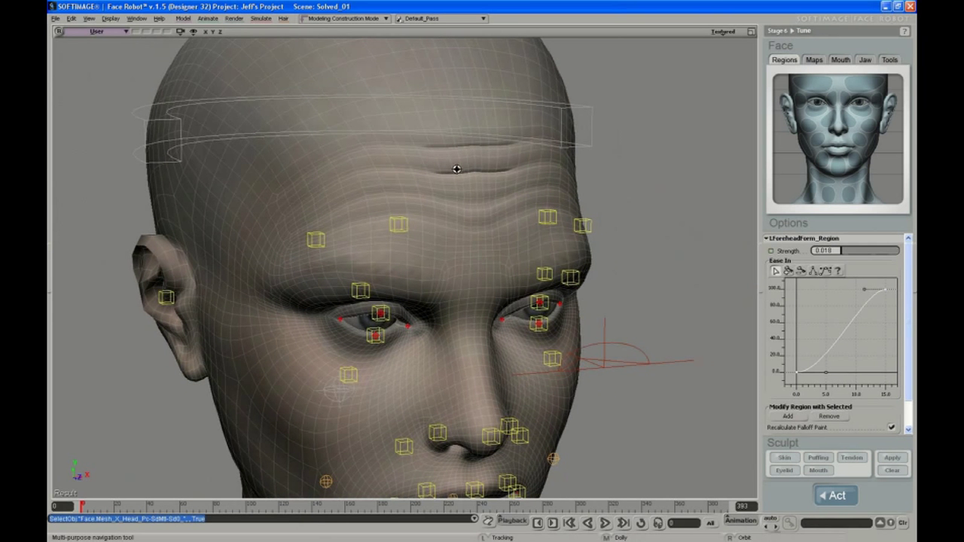
- Start Wrinkle Paint from the Maps tab and zoom in on the forehead
left_click(814, 60)
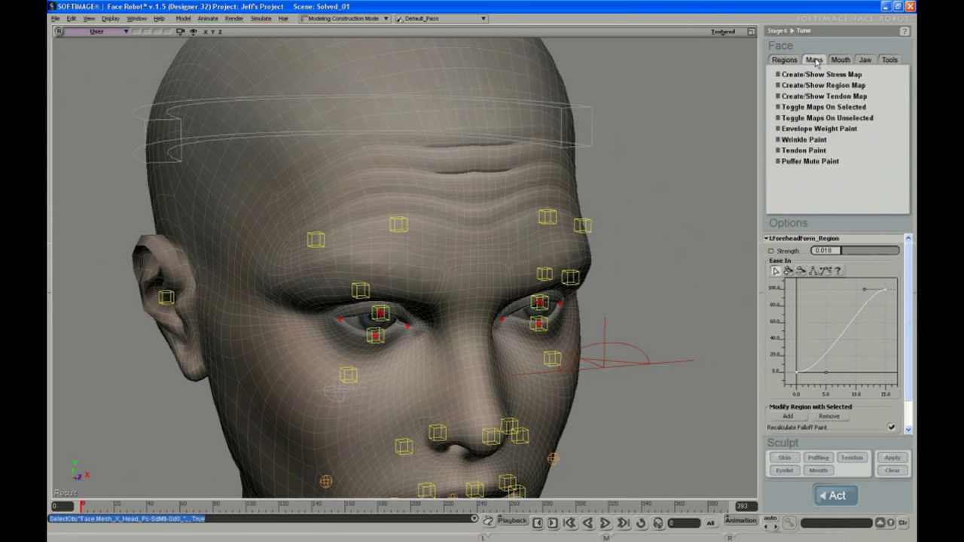
left_click(815, 141)
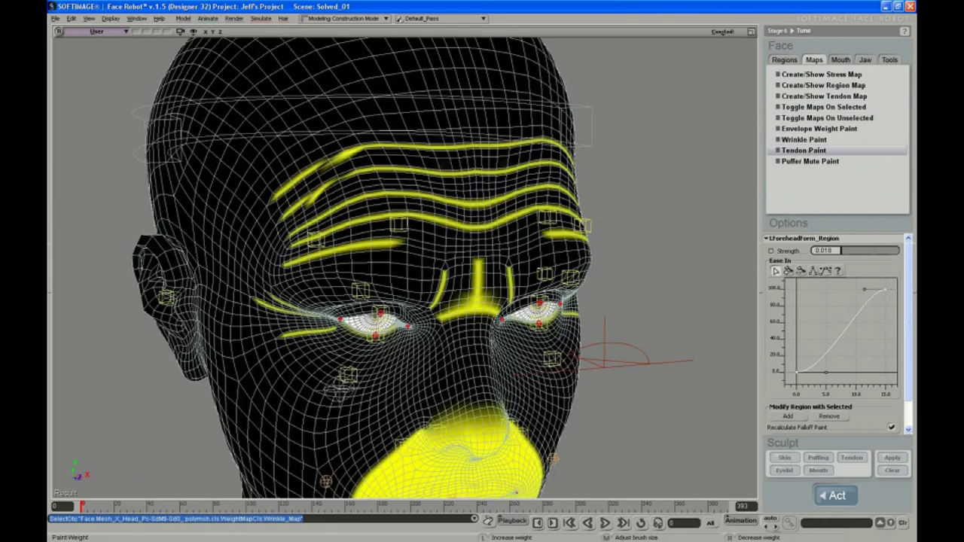
key("s")
right_click_drag(429, 252, 442, 214)
mouse_move(442, 214)
middle_mouse_down()
mouse_move(422, 271)
mouse_move(457, 211)
middle_mouse_up()
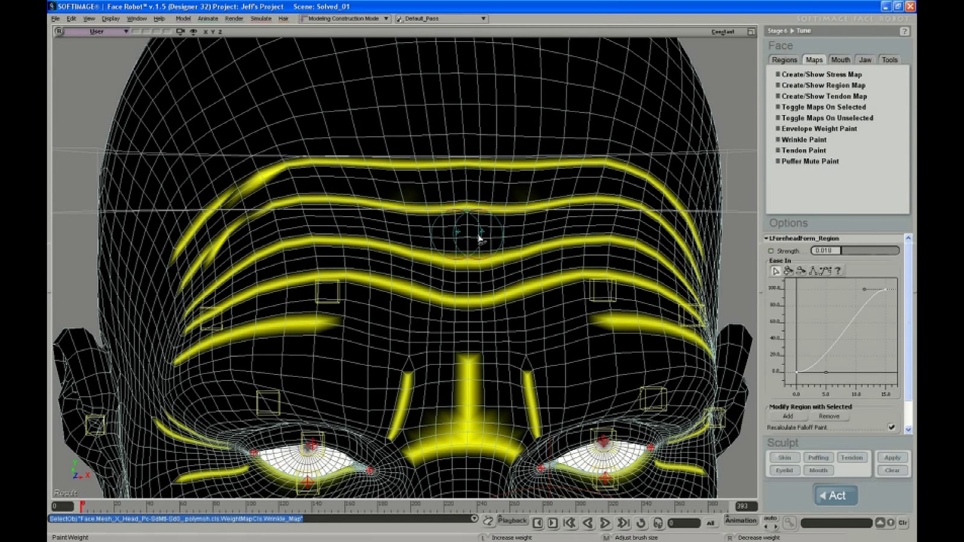
- Set the brush to opacity about 2.6, coverage 90 and radius 0.276
key("ctrl+w")
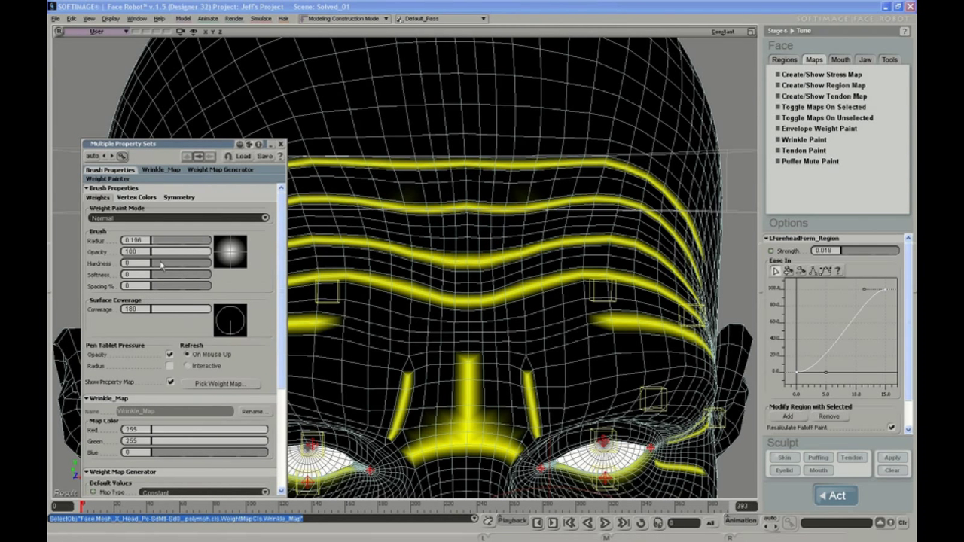
left_click(156, 251)
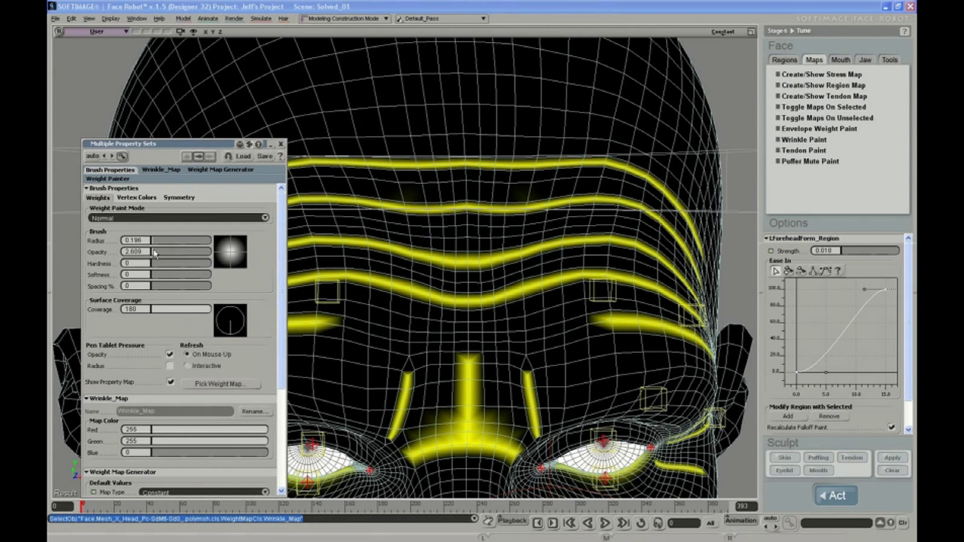
left_click_drag(154, 253, 154, 254)
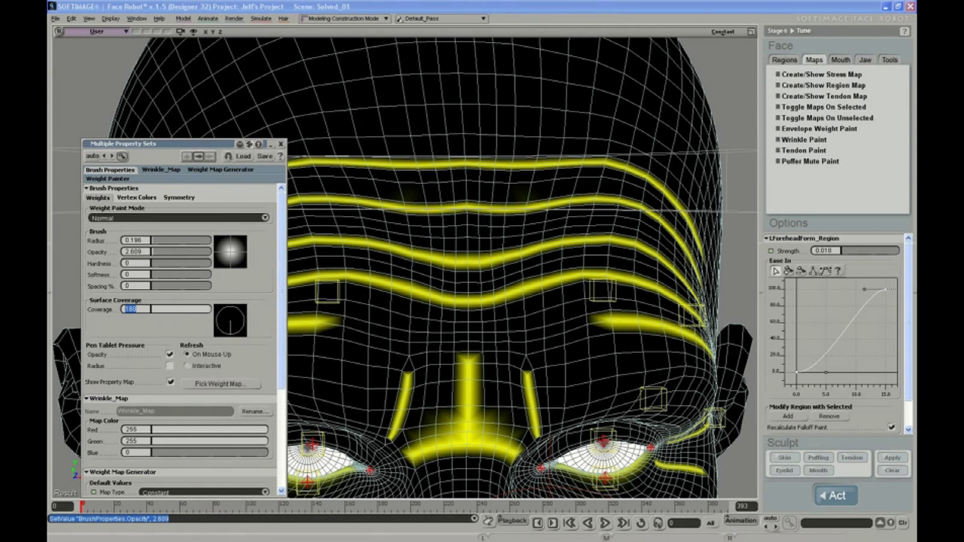
type("90")
key("Return")
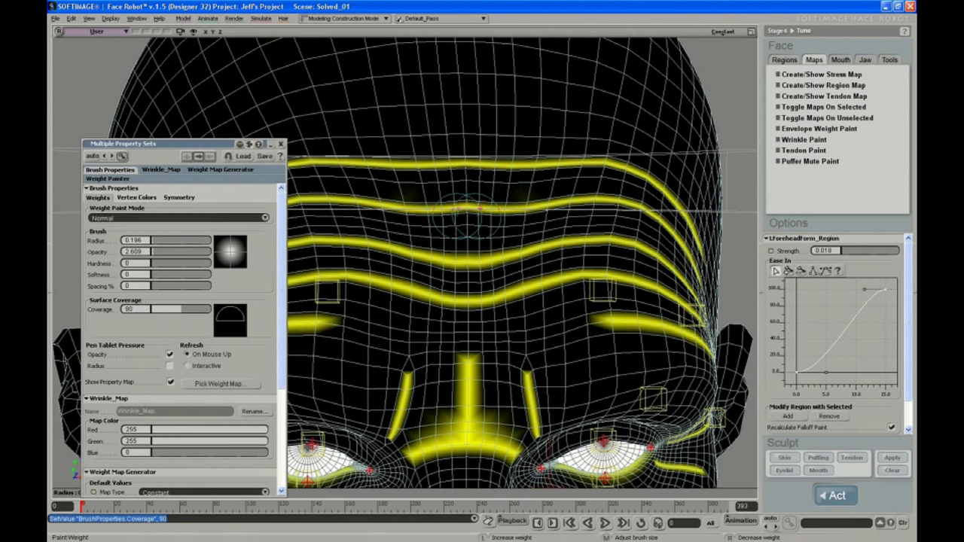
middle_click_drag(460, 211, 480, 209)
- Paint faint wrinkle weight into the forehead centre, raising opacity to about 7
left_click(480, 209)
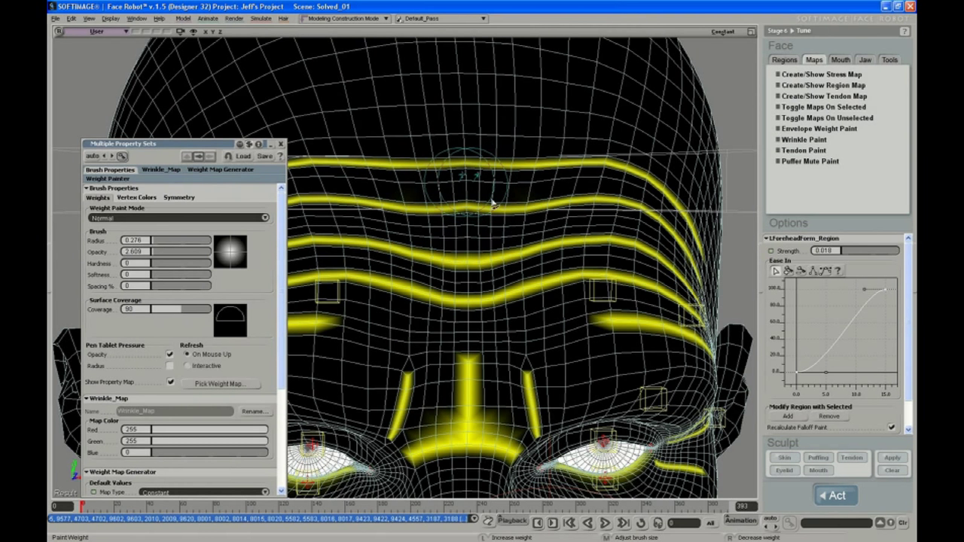
left_click(466, 187)
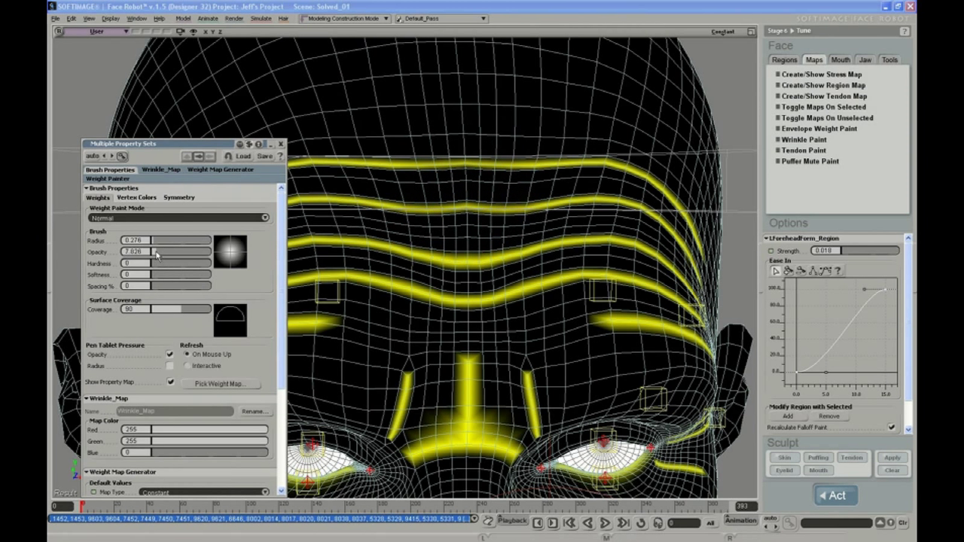
left_click_drag(157, 253, 154, 252)
left_click(447, 207)
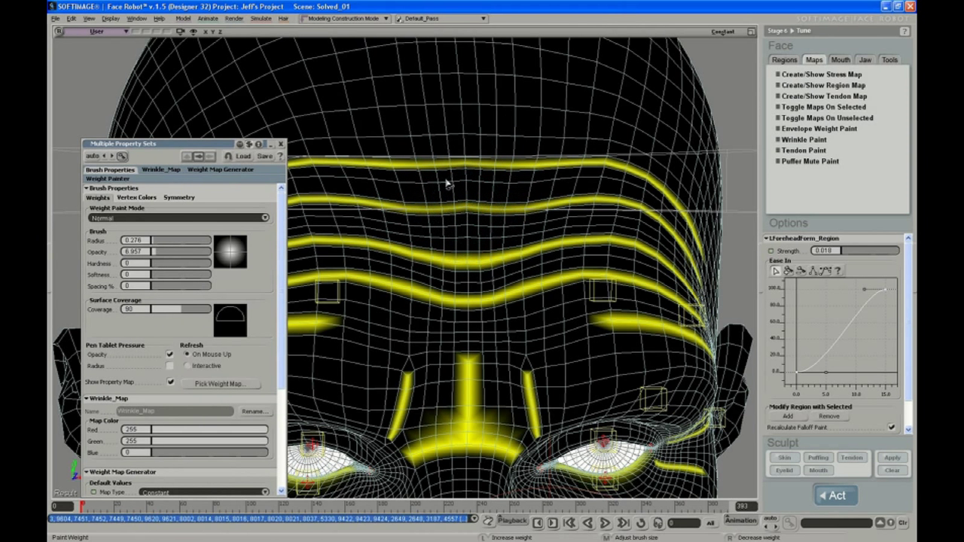
- Check the wrinkles on the shaded head, close the brush settings and orbit to front view
key("s")
scroll(527, 229, "up", 3)
scroll(537, 226, "down", 3)
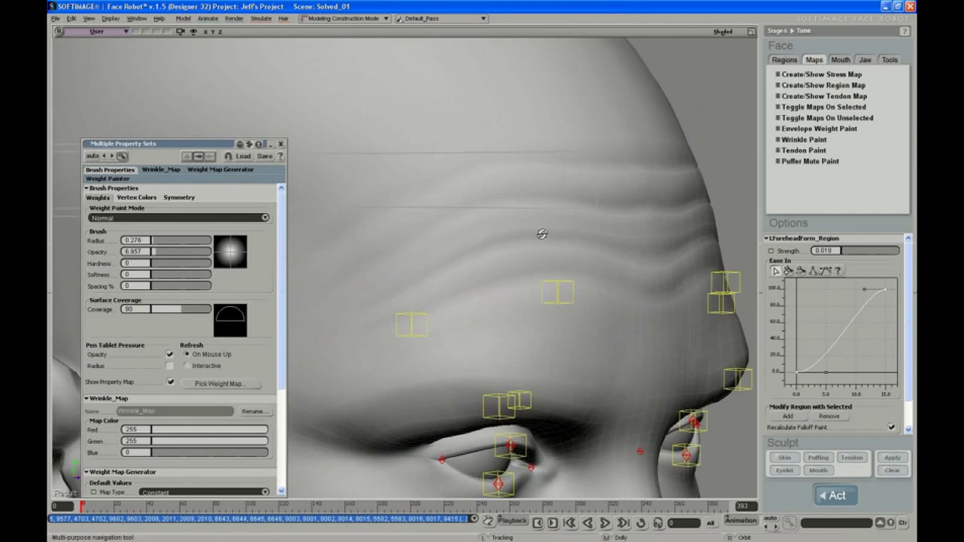
mouse_move(538, 232)
right_mouse_down()
mouse_move(559, 136)
mouse_move(580, 248)
mouse_move(545, 249)
mouse_move(576, 251)
right_mouse_up()
key("w")
left_click(280, 143)
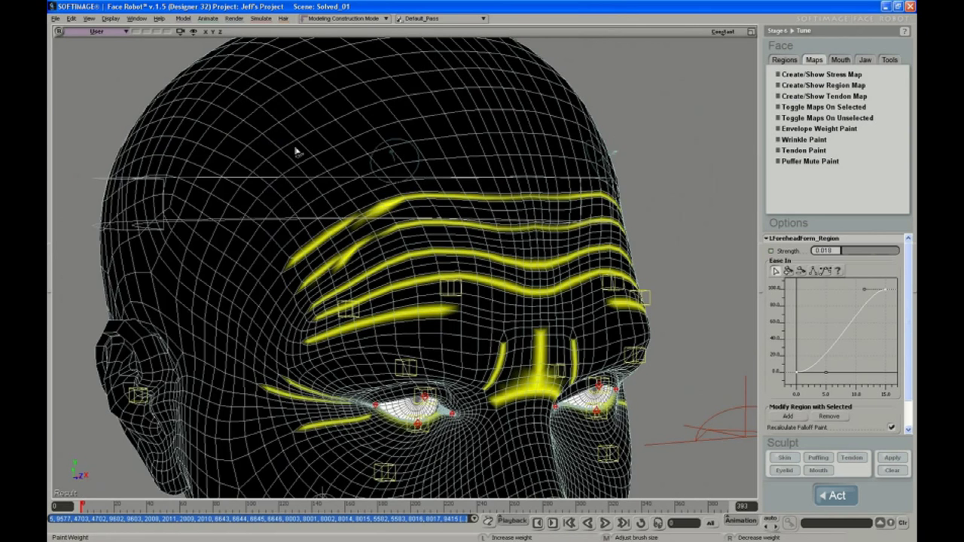
mouse_move(294, 151)
right_mouse_down()
mouse_move(469, 221)
mouse_move(414, 236)
mouse_move(347, 409)
right_mouse_up()
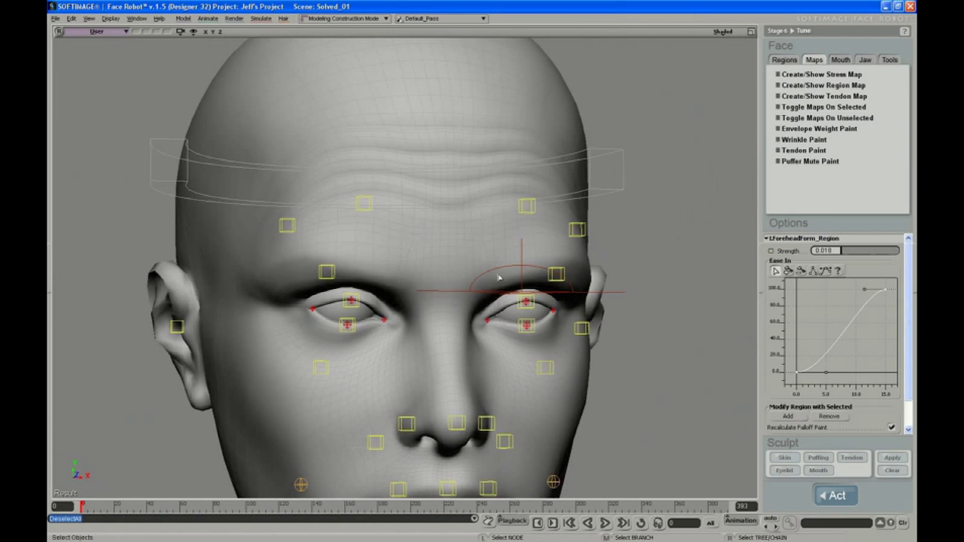
- Reset all face controls to rest and zoom in on the face
right_click(540, 241)
left_click(591, 228)
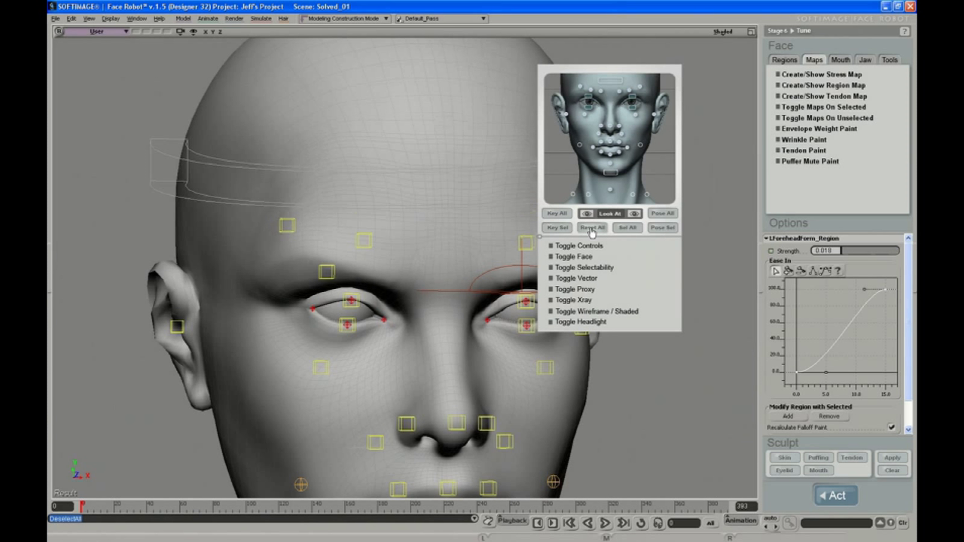
key("s")
middle_click_drag(469, 224, 463, 285)
left_click_drag(463, 285, 469, 259)
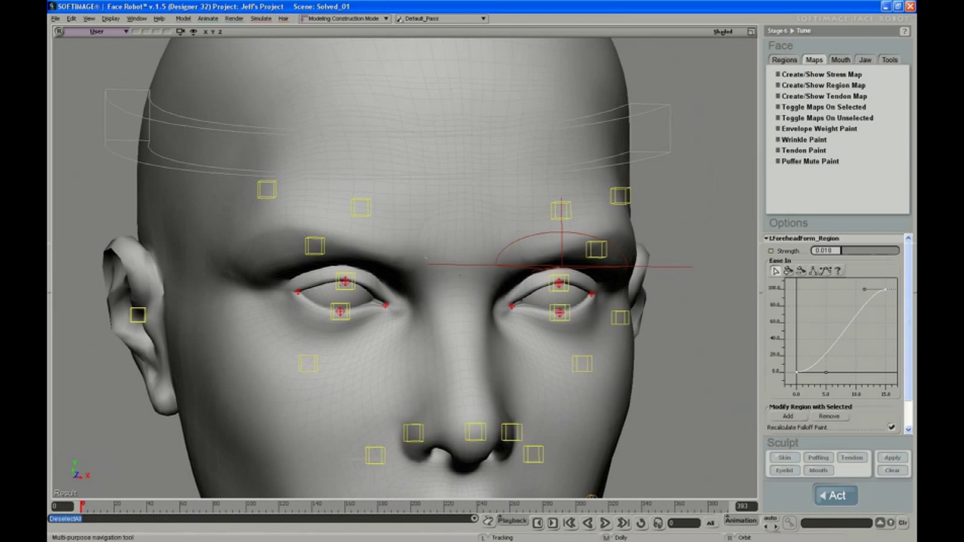
- Raise the right mid-brow control to wrinkle the forehead
left_click(784, 59)
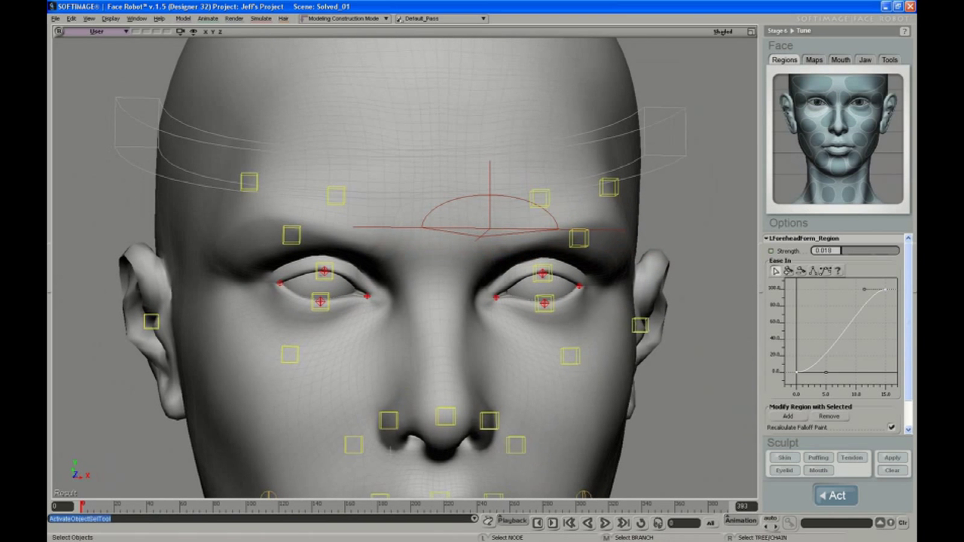
left_click(342, 202)
key("v")
left_click_drag(359, 202, 358, 193)
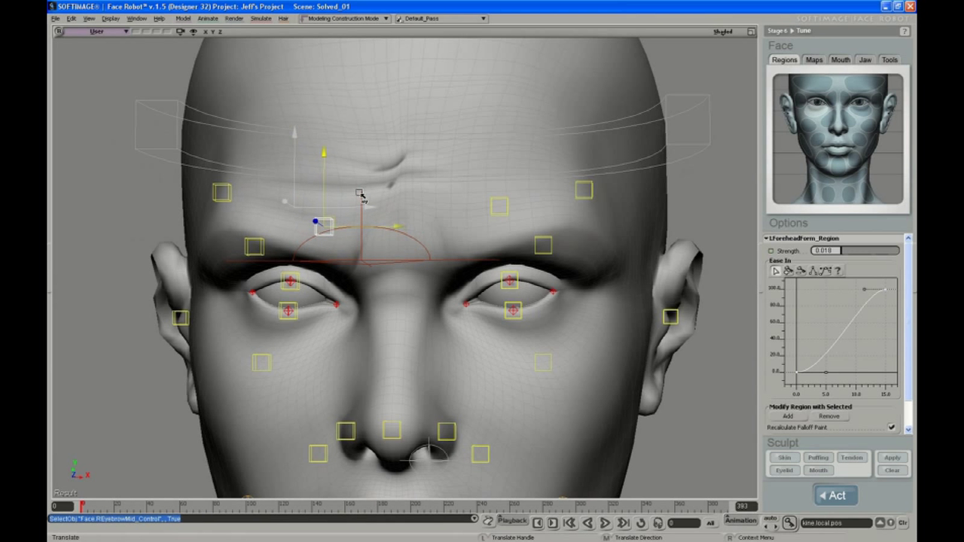
- Pull the left mid-brow control down into frown creases and orbit to a three-quarter view
key("space")
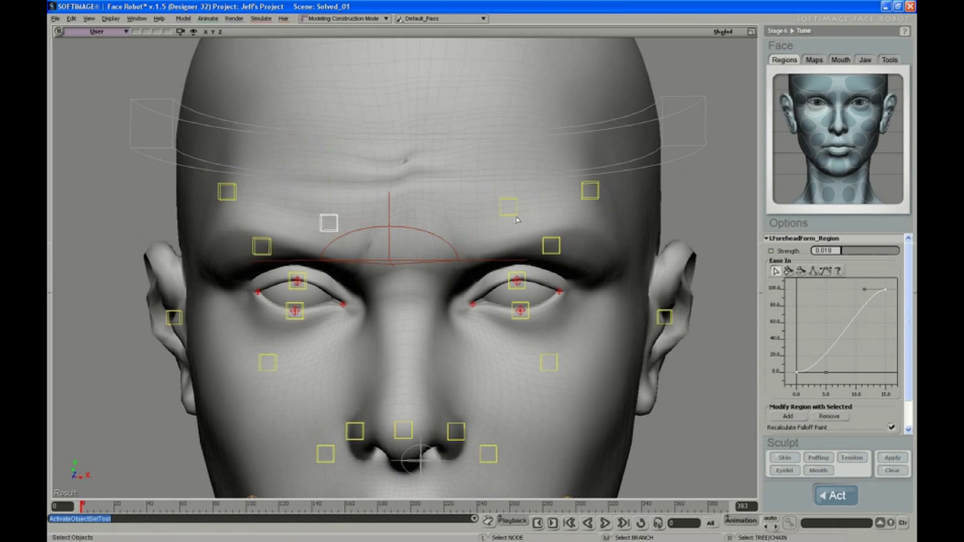
left_click(514, 216)
key("v")
left_click_drag(535, 185, 504, 198)
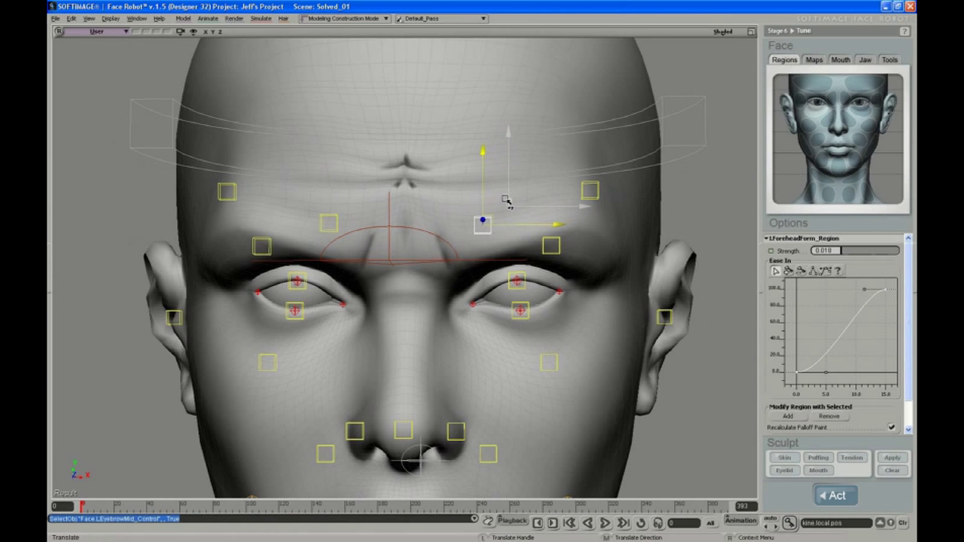
key("s")
mouse_move(504, 199)
right_mouse_down()
mouse_move(513, 241)
mouse_move(463, 241)
mouse_move(511, 241)
mouse_move(510, 231)
mouse_move(525, 250)
mouse_move(558, 248)
right_mouse_up()
key("v")
key("s")
- Orbit side-on and raise RBrowForm's strength to preview its effect
key("v")
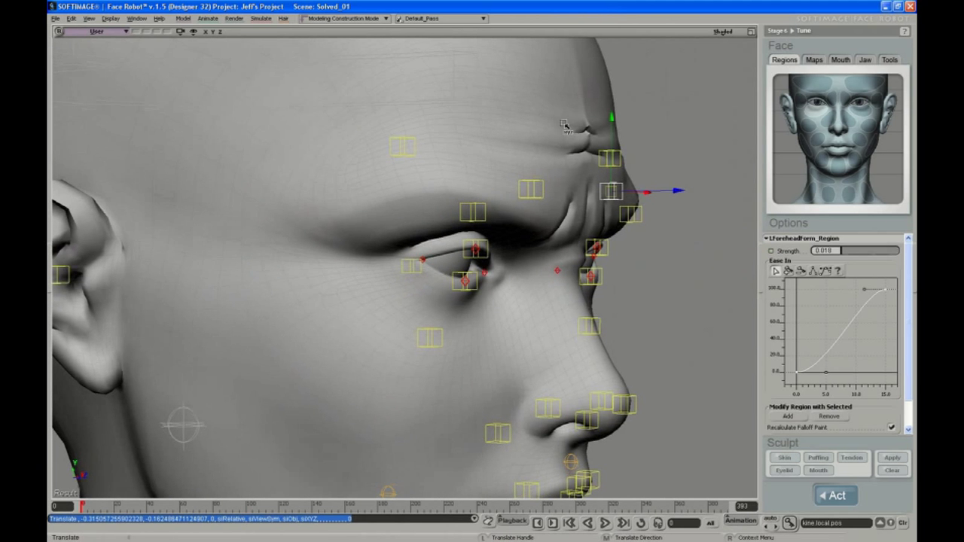
key("s")
right_click_drag(594, 143, 662, 151)
left_click(835, 95)
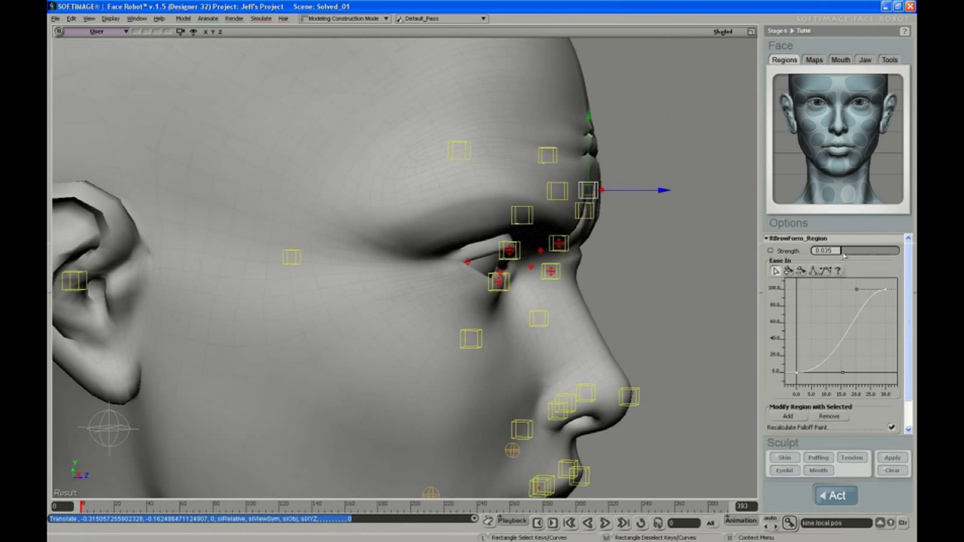
left_click_drag(844, 253, 866, 254)
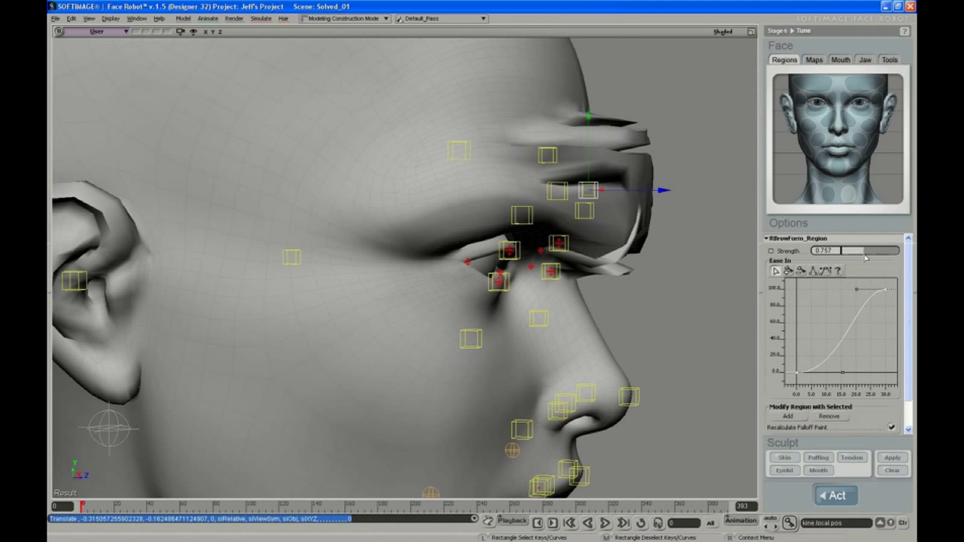
- Tighten RBrowForm's ease-in curve by pulling its keys inward and flattening the bottom
left_click_drag(885, 289, 865, 293)
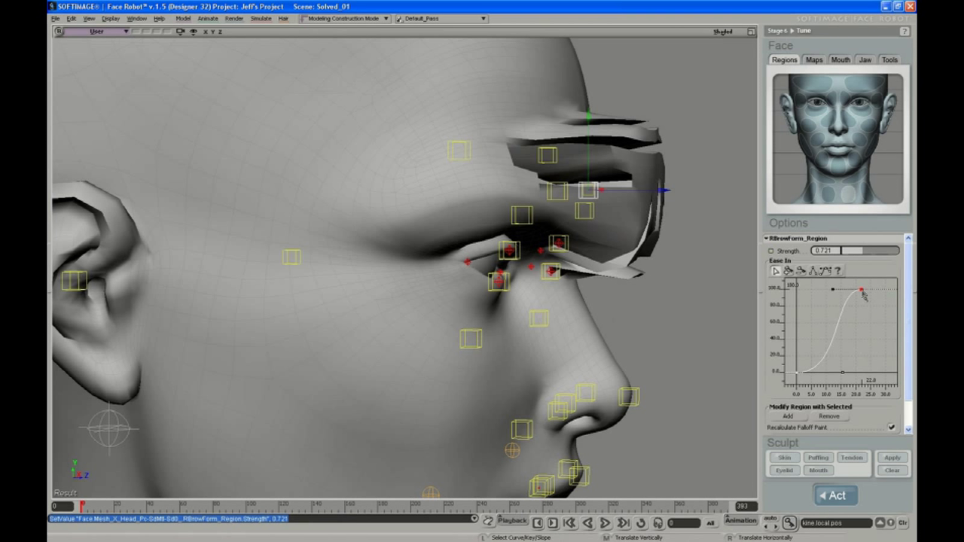
left_click_drag(833, 290, 844, 289)
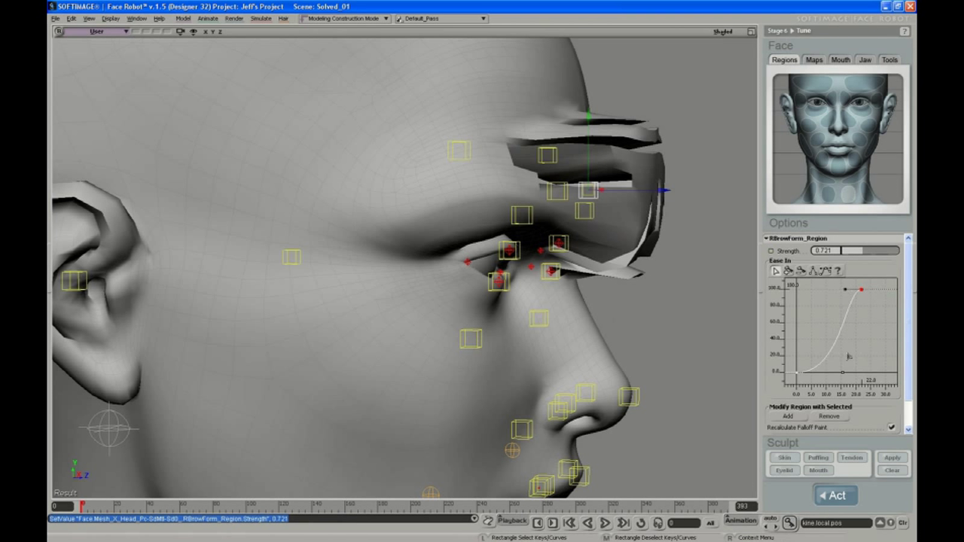
left_click_drag(842, 372, 819, 372)
left_click_drag(877, 284, 789, 386)
left_click(840, 357)
- Tighten LBrowForm's ease-in curve by moving its top key inward
left_click(846, 122)
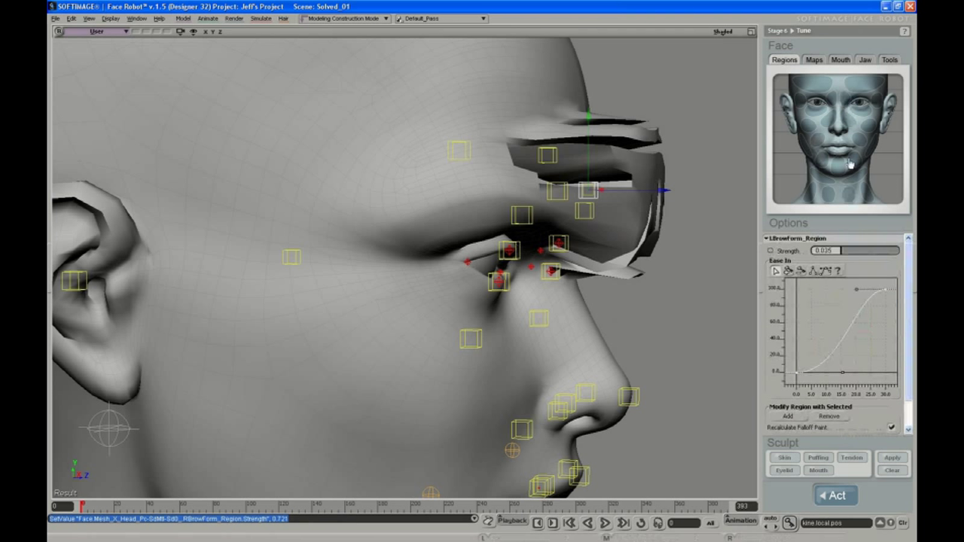
left_click(876, 290)
left_click_drag(878, 297, 872, 299)
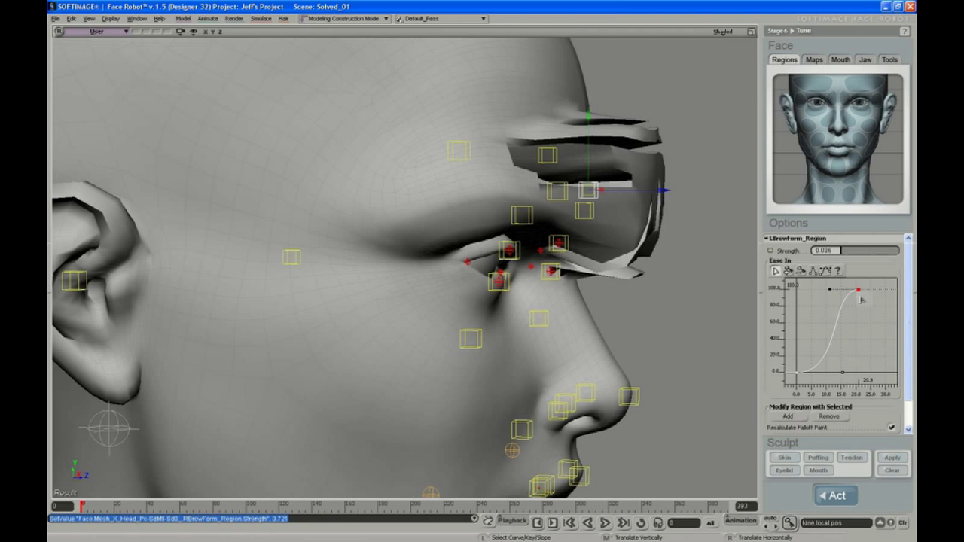
left_click_drag(867, 280, 791, 383)
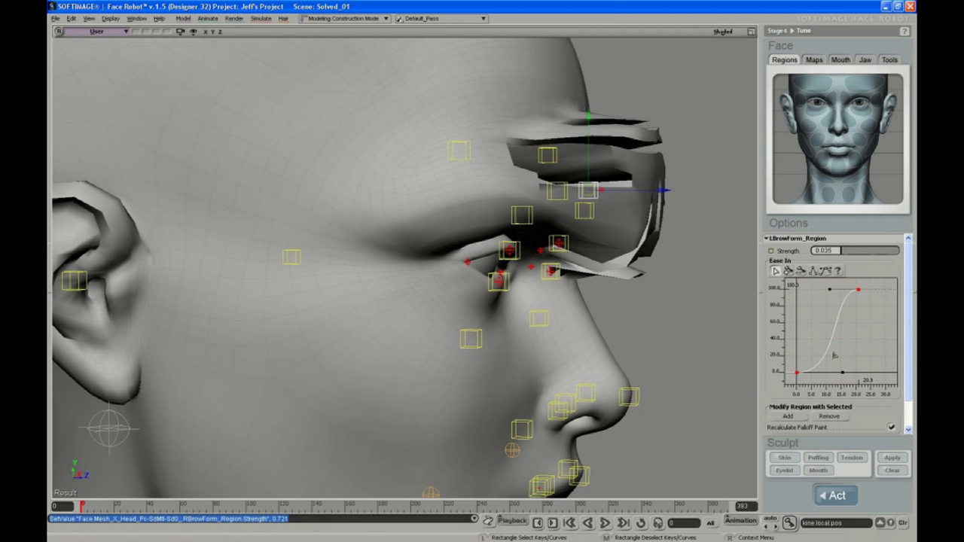
- Lower RBrowForm's strength back down, then return to LBrowForm
left_click(831, 101)
mouse_move(859, 254)
left_mouse_down()
mouse_move(836, 269)
mouse_move(841, 261)
mouse_move(789, 265)
left_mouse_up()
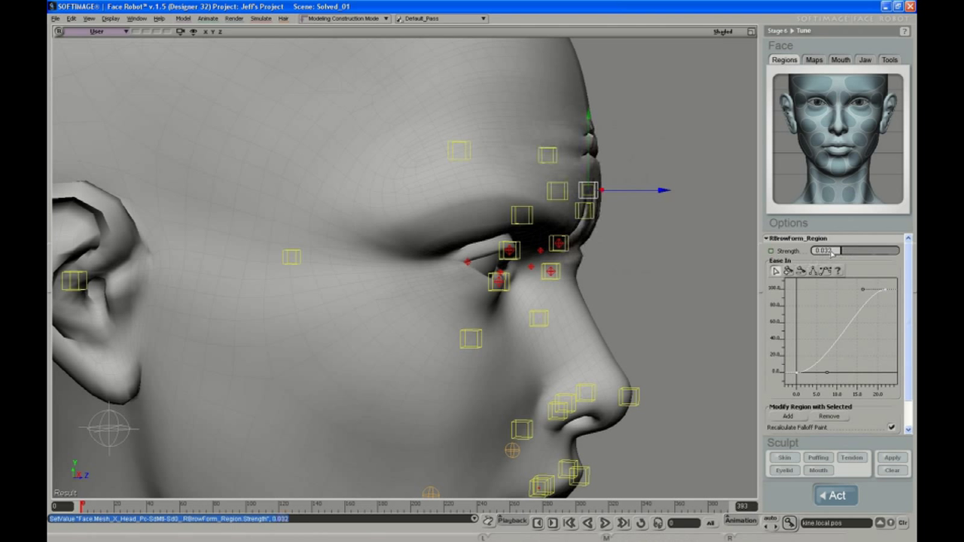
left_click(848, 111)
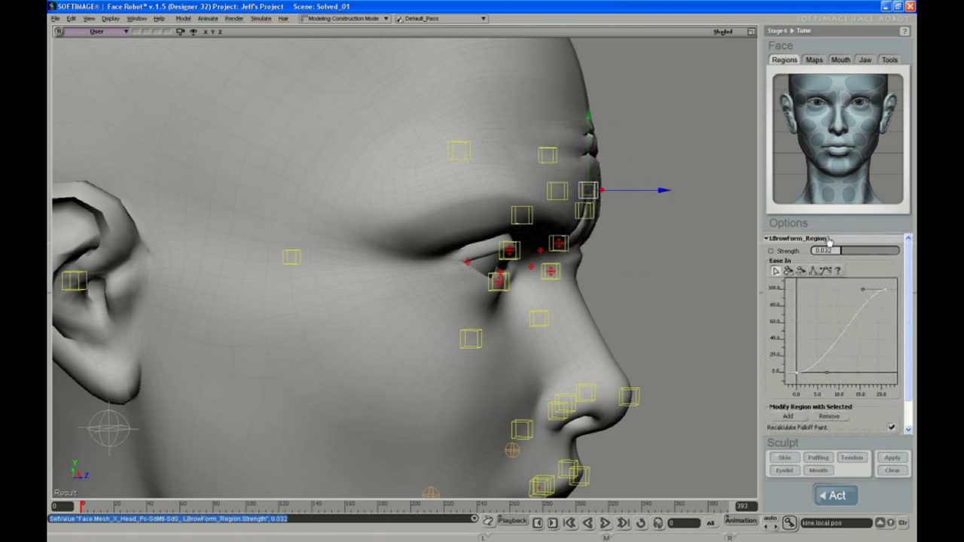
- Check the brow from front and three-quarter views, then scroll Options to Modify Region Falloff
key("s")
right_click_drag(518, 30, 509, 144)
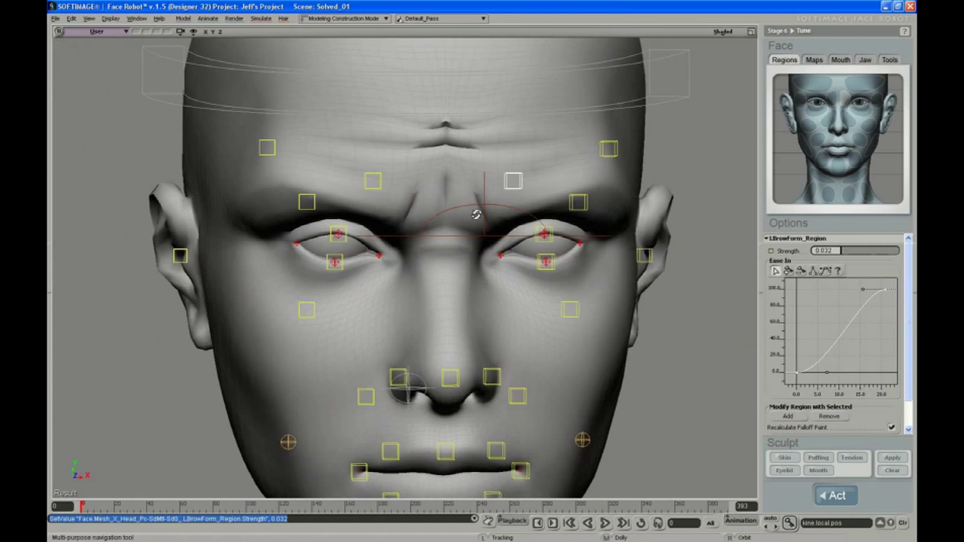
key("v")
right_click_drag(458, 173, 490, 174)
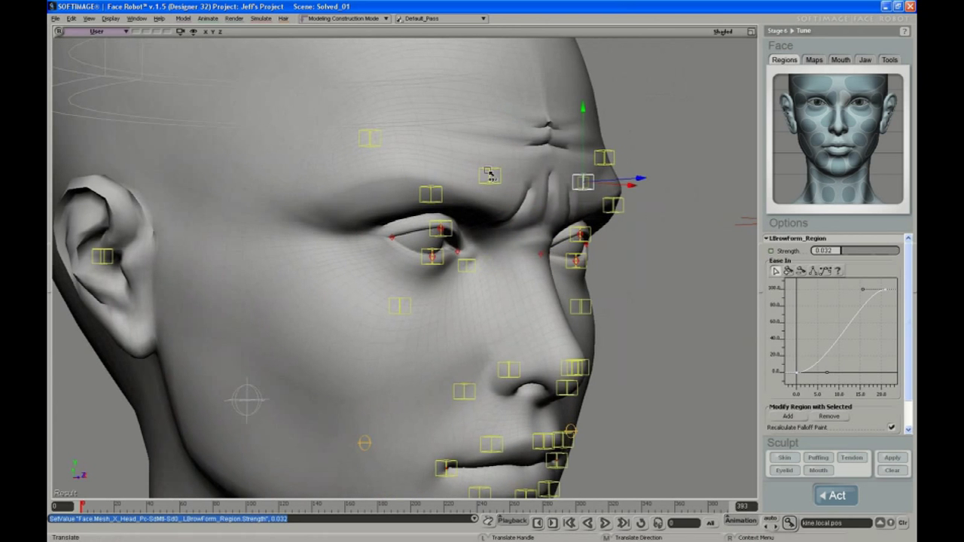
right_click_drag(548, 130, 486, 142)
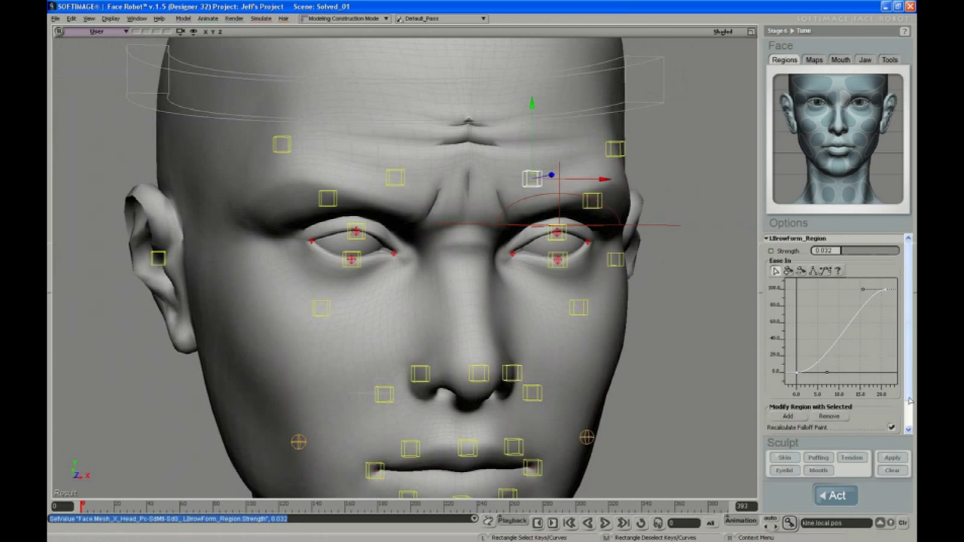
left_click_drag(912, 313, 915, 339)
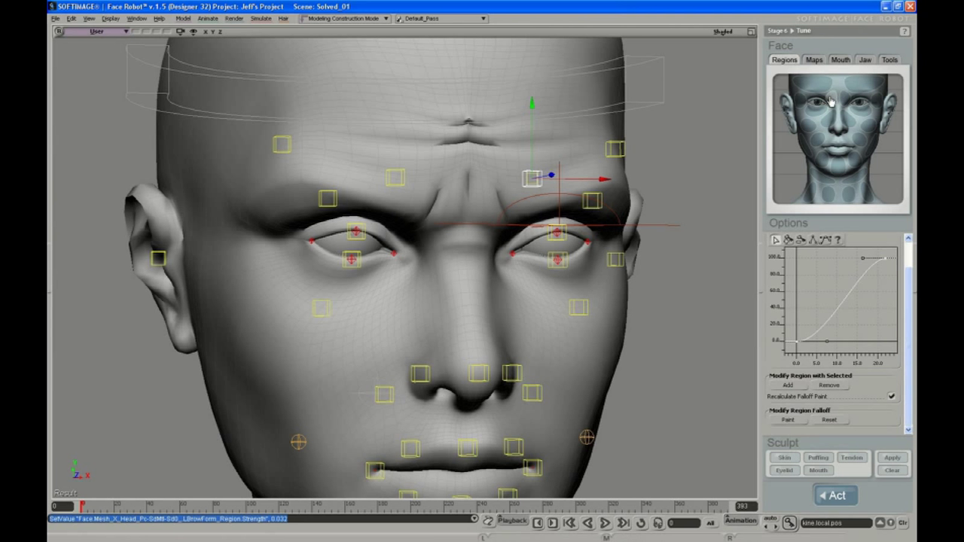
- Start painting the brow region falloff and reduce weight along the forehead's right edge
left_click(788, 420)
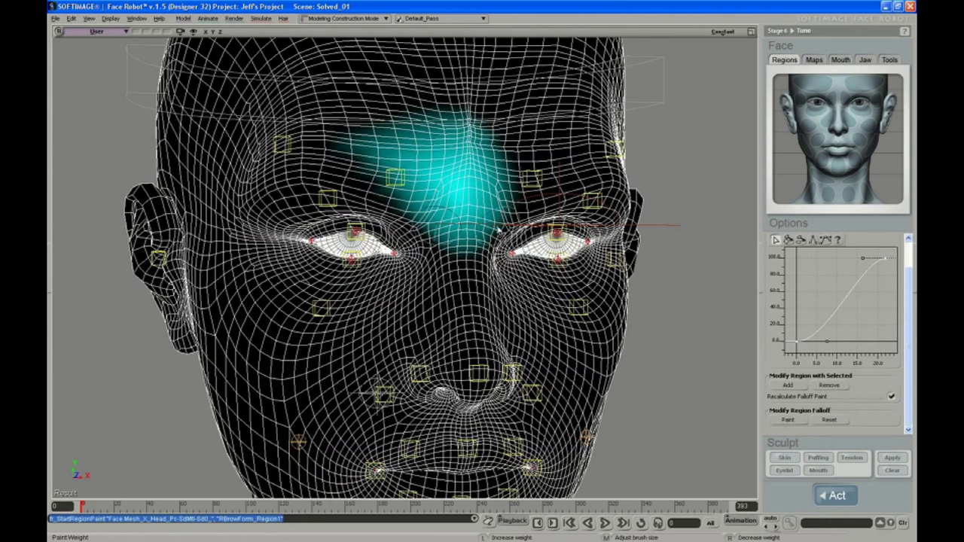
key("s")
right_click_drag(520, 181, 538, 179)
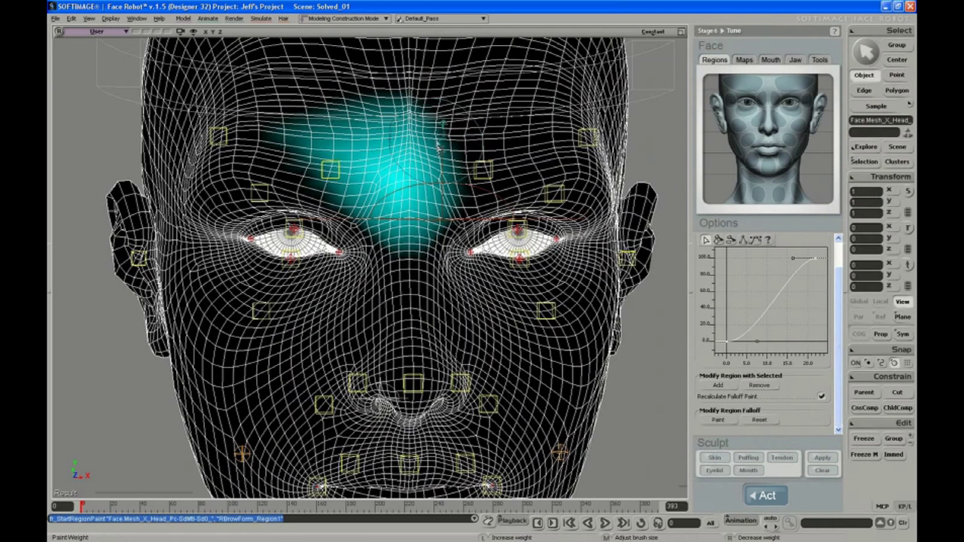
left_click_drag(413, 103, 482, 174)
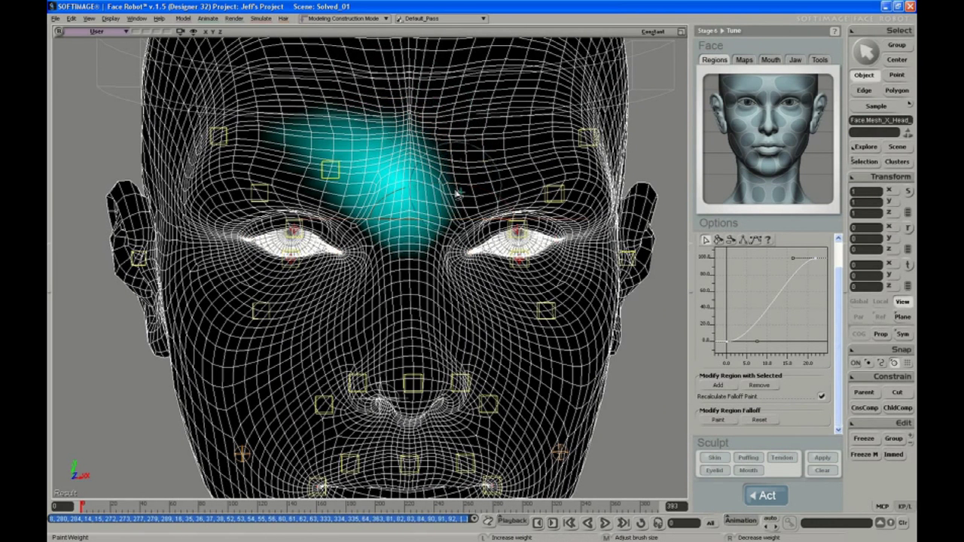
mouse_move(482, 175)
right_mouse_down()
mouse_move(459, 127)
mouse_move(445, 216)
right_mouse_up()
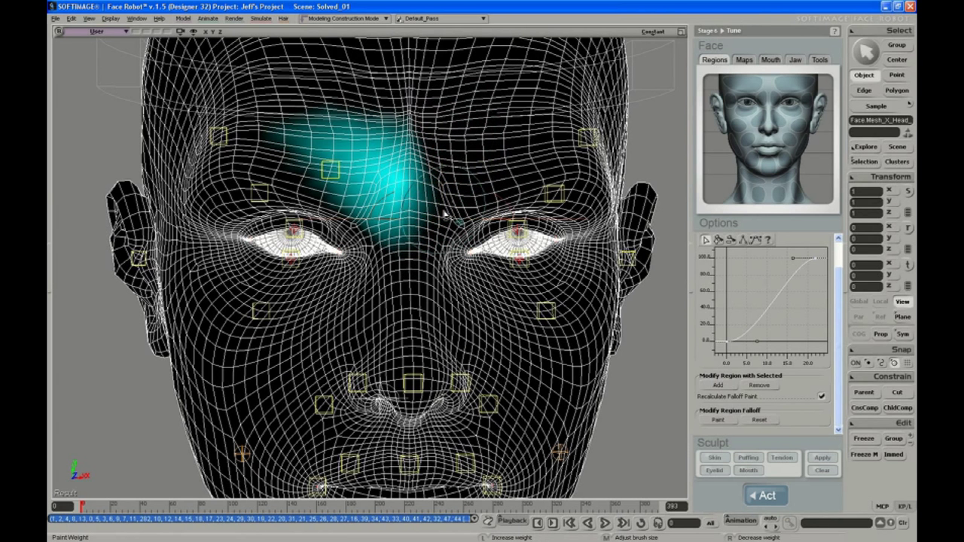
- Set brush opacity to 100 and erase weight at the forehead region's upper right
key("ctrl+w")
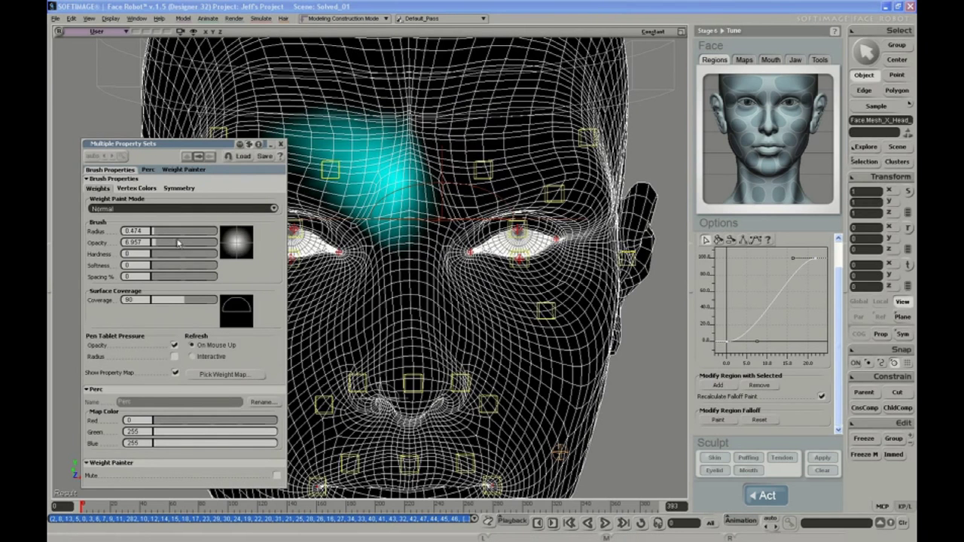
left_click_drag(174, 246, 218, 246)
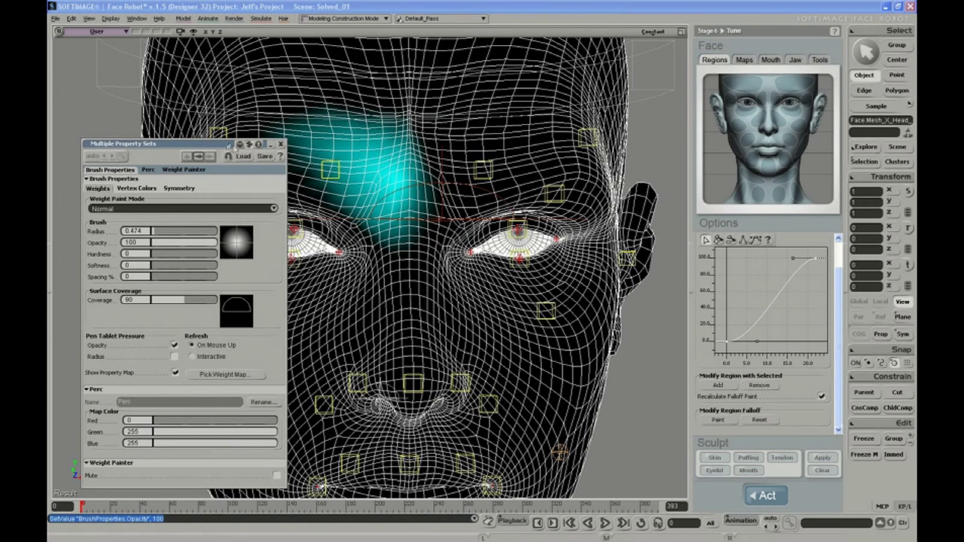
double_click(228, 144)
right_click_drag(452, 125, 443, 228)
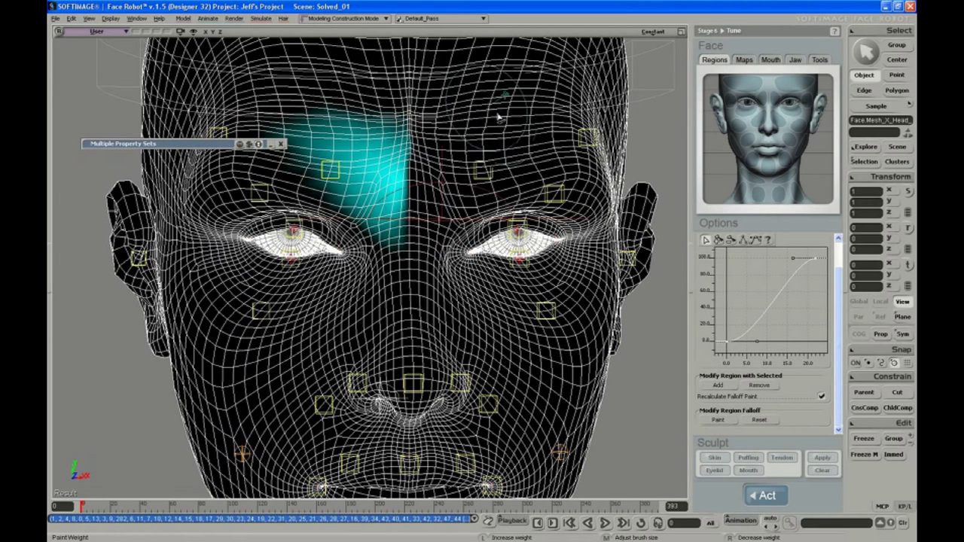
mouse_move(499, 117)
right_mouse_down()
mouse_move(449, 187)
mouse_move(378, 183)
right_mouse_up()
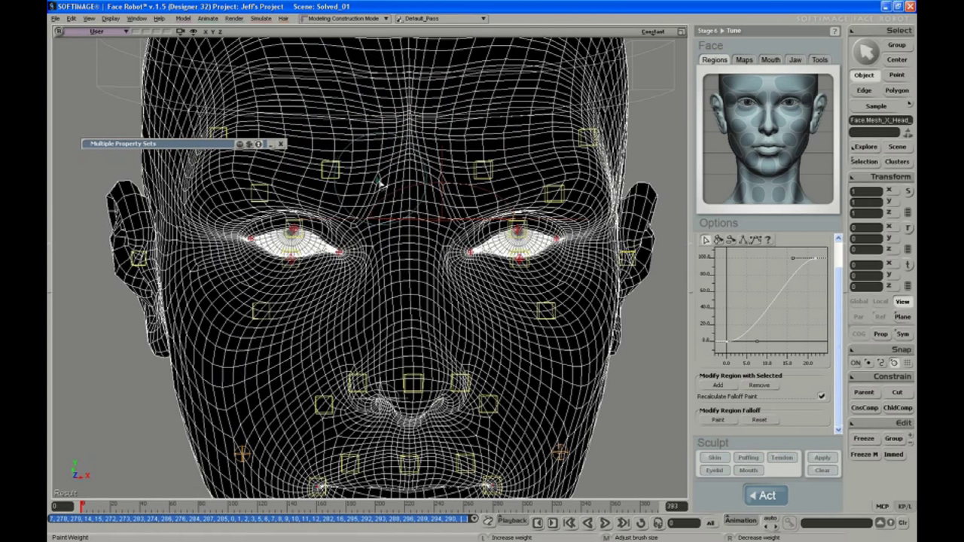
- Undo a left-forehead stroke and paint a broader, softer forehead weight region
mouse_move(404, 212)
left_mouse_down()
mouse_move(353, 190)
mouse_move(382, 183)
mouse_move(409, 215)
left_mouse_up()
key("super")
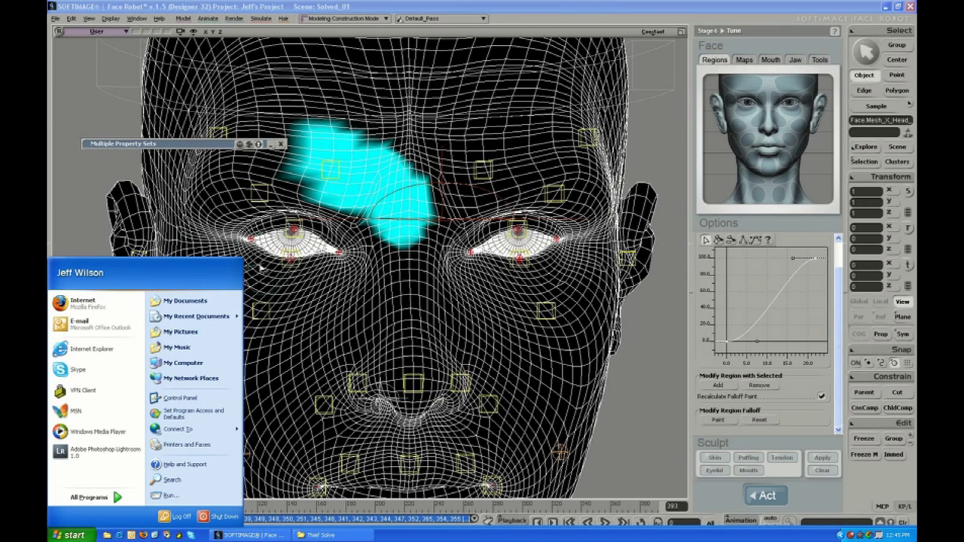
key("Escape")
key("ctrl+z")
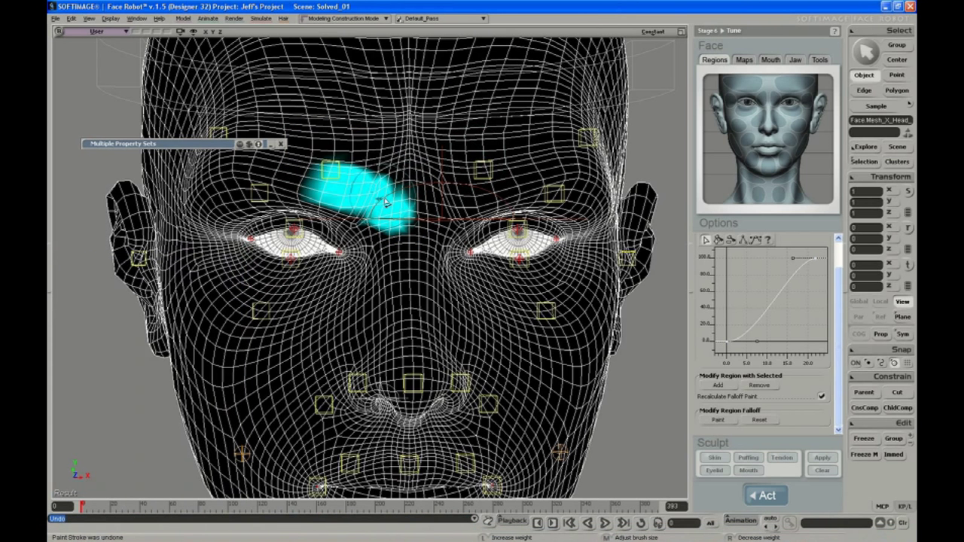
left_click_drag(352, 172, 279, 173)
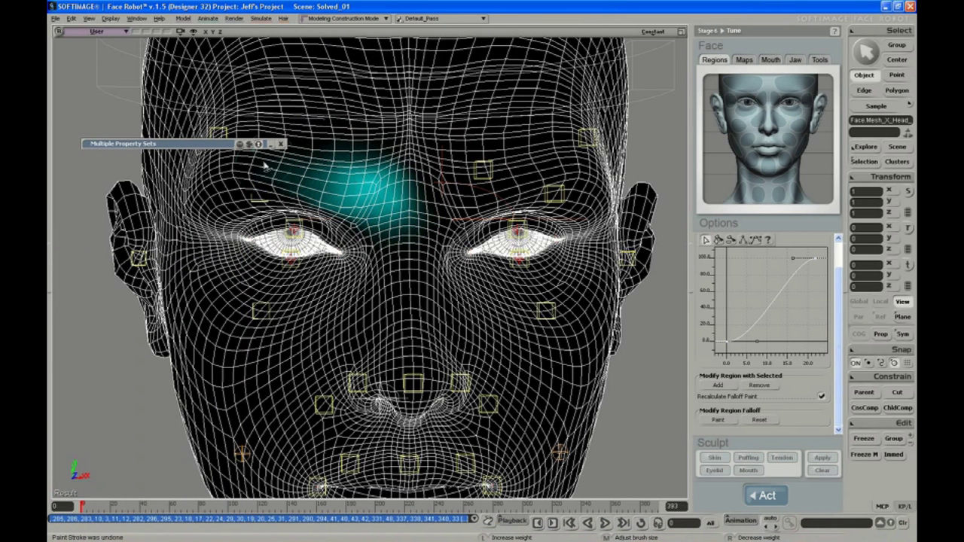
right_click_drag(461, 239, 470, 243)
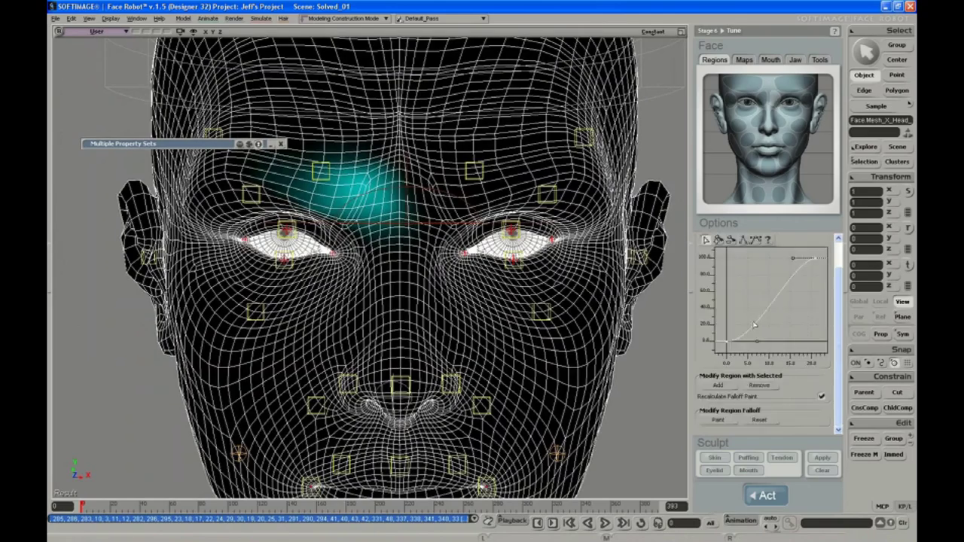
- Paint the LBrowForm falloff over the forehead between the brows
left_click(718, 420)
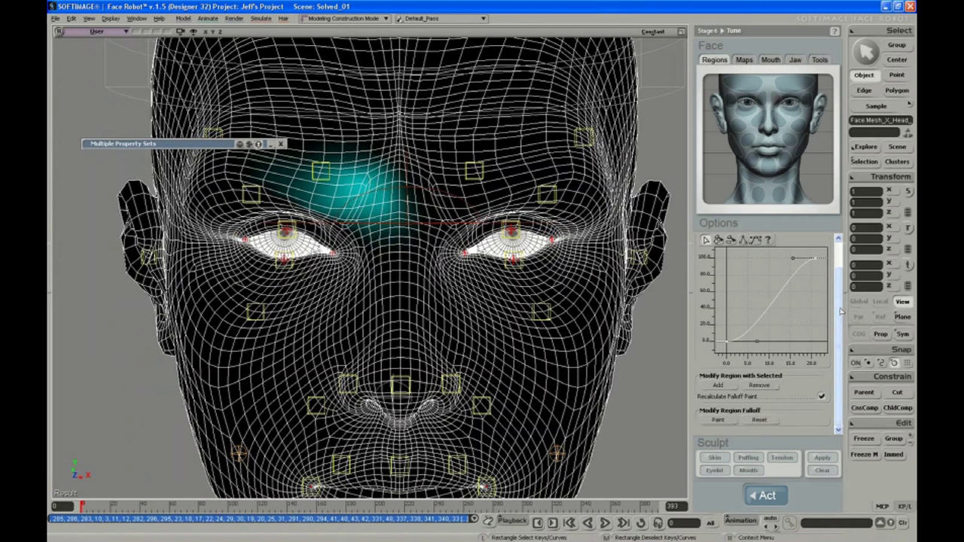
left_click(719, 420)
left_click_drag(392, 174, 540, 154)
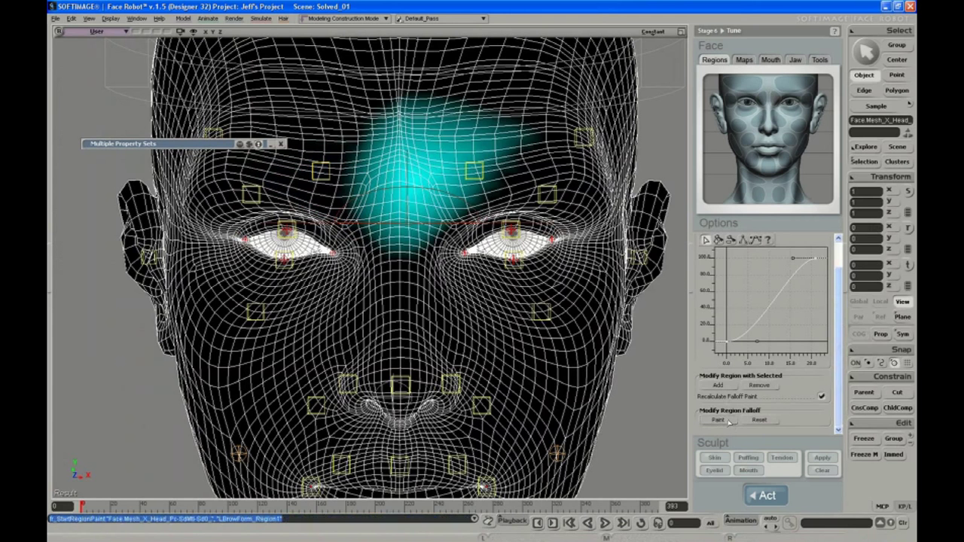
right_click_drag(540, 154, 407, 248)
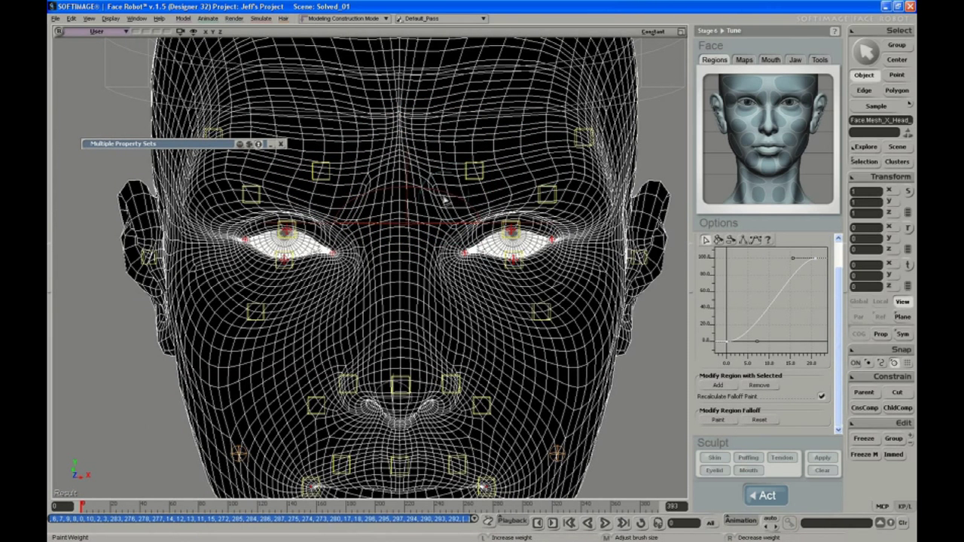
mouse_move(445, 199)
left_mouse_down()
mouse_move(493, 161)
mouse_move(429, 184)
left_mouse_up()
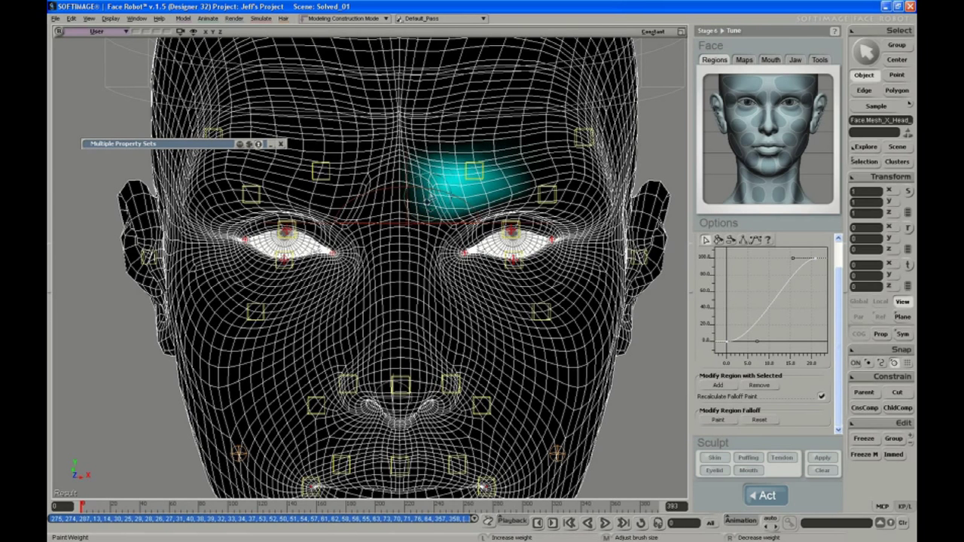
- Orbit back to a frontal view of the head and show the face map commands
key("s")
mouse_move(437, 209)
right_mouse_down()
mouse_move(494, 202)
mouse_move(460, 189)
mouse_move(438, 223)
mouse_move(467, 166)
mouse_move(437, 129)
right_mouse_up()
middle_click_drag(437, 129, 438, 189)
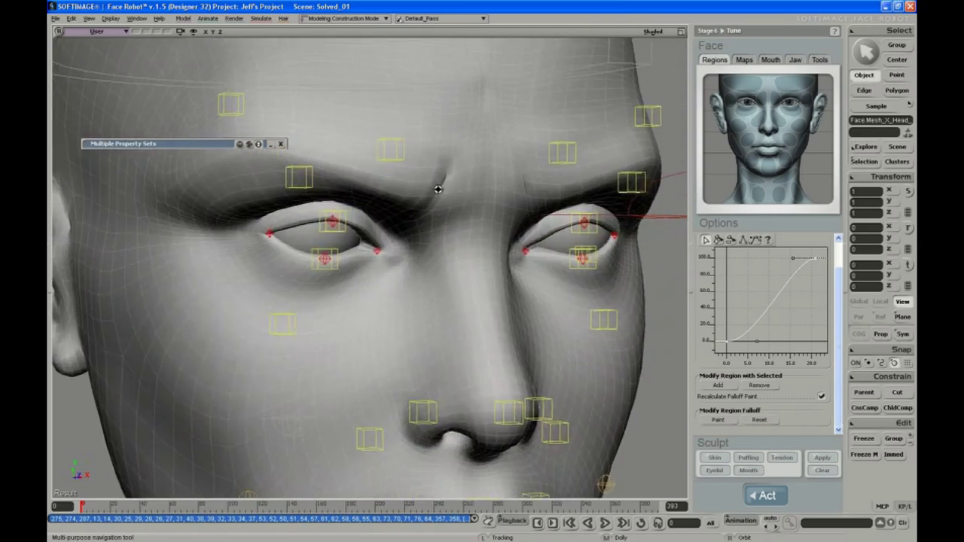
right_click_drag(437, 189, 441, 168)
mouse_move(442, 168)
middle_mouse_down()
mouse_move(434, 174)
mouse_move(419, 153)
mouse_move(443, 146)
middle_mouse_up()
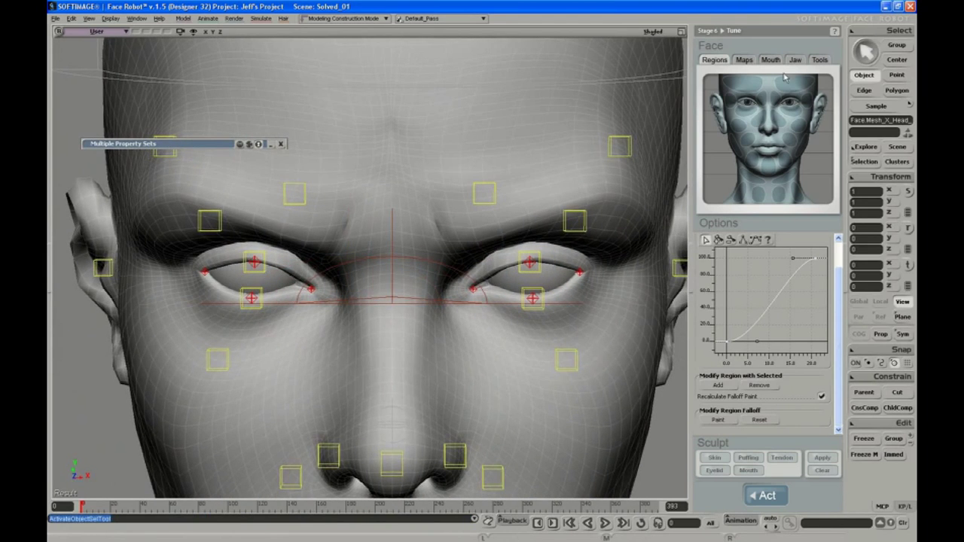
left_click(743, 62)
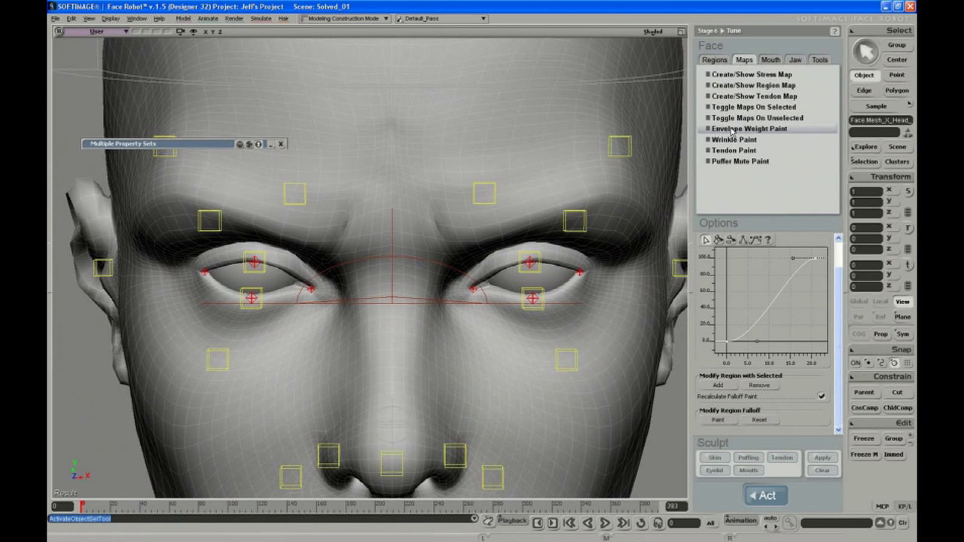
- Paint envelope weight strokes along the brow
left_click(730, 129)
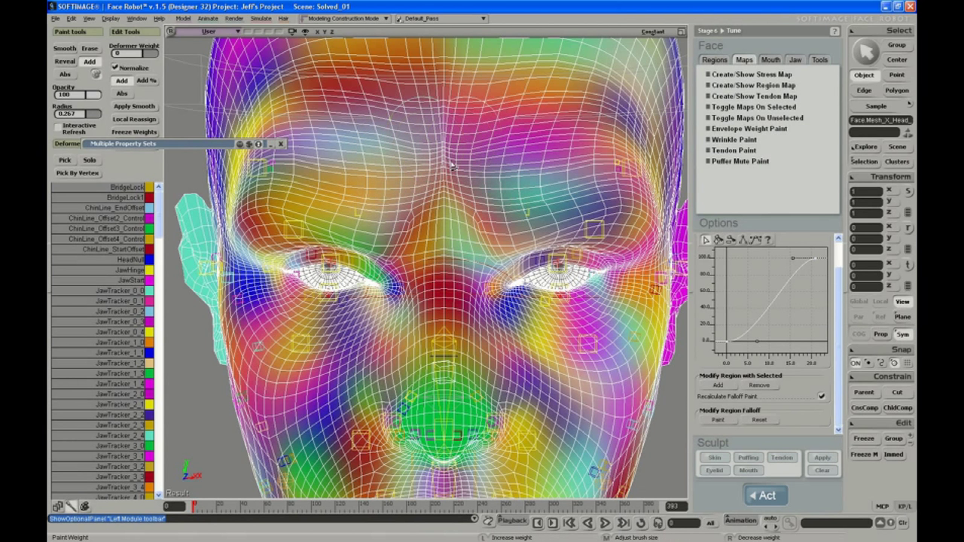
left_click_drag(451, 166, 463, 171)
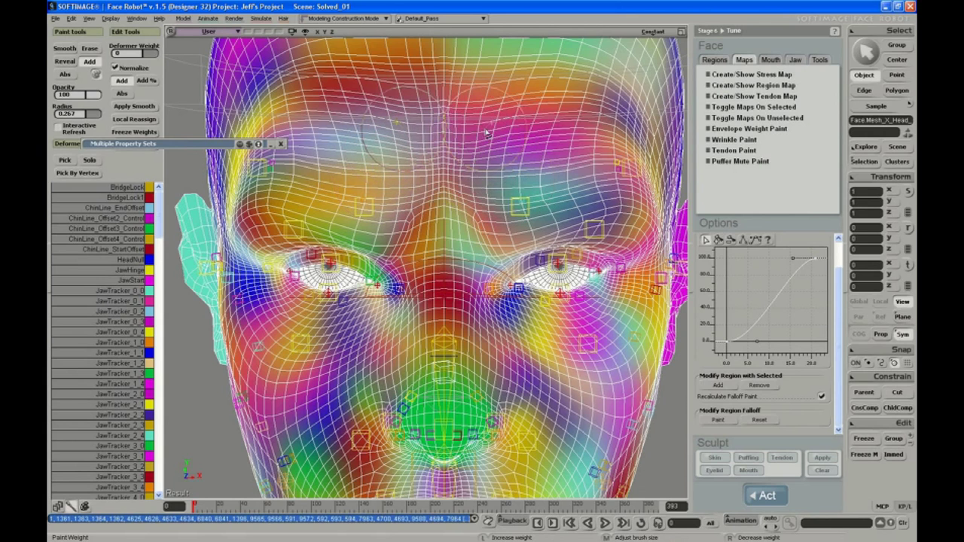
left_click_drag(486, 133, 407, 166)
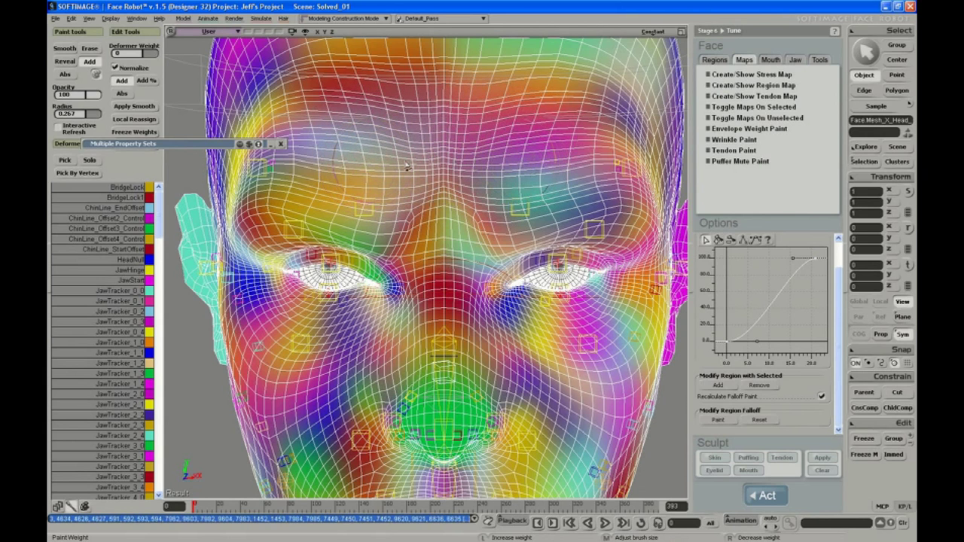
- Inspect the brow weights from the side and bring back the coloured weight map
key("s")
right_click_drag(456, 193, 521, 209)
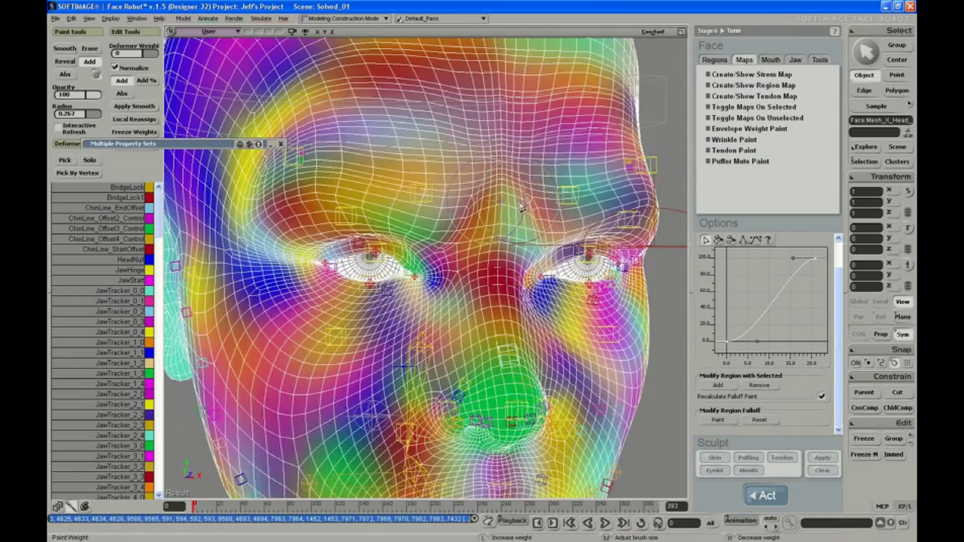
scroll(521, 209, "down", 2)
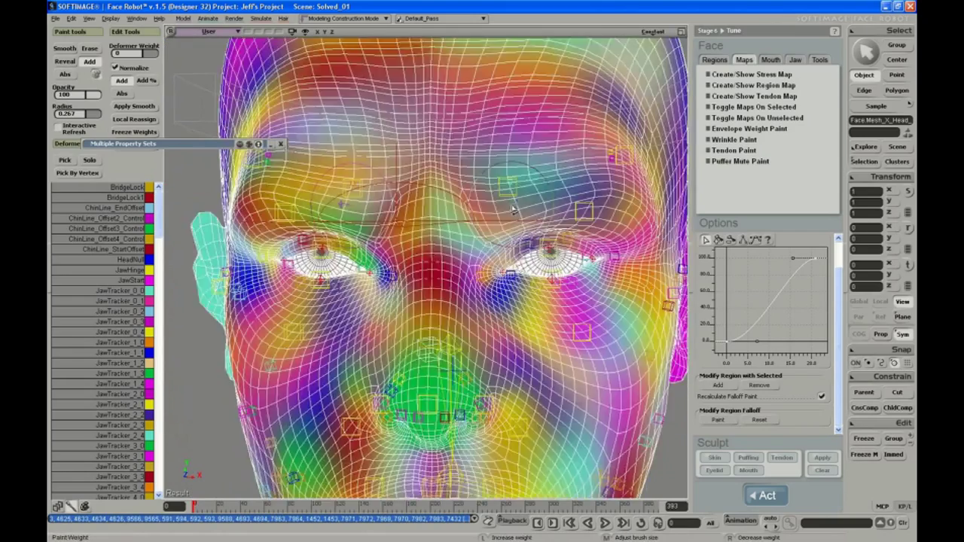
key("s")
scroll(482, 223, "up", 3)
scroll(444, 233, "up", 3)
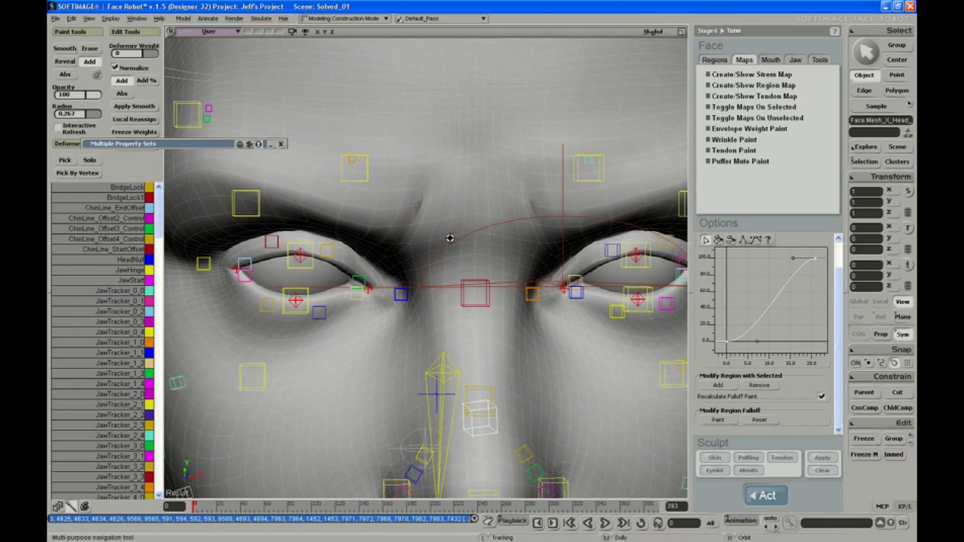
mouse_move(535, 222)
right_mouse_down()
mouse_move(456, 203)
mouse_move(553, 230)
right_mouse_up()
left_click(783, 141)
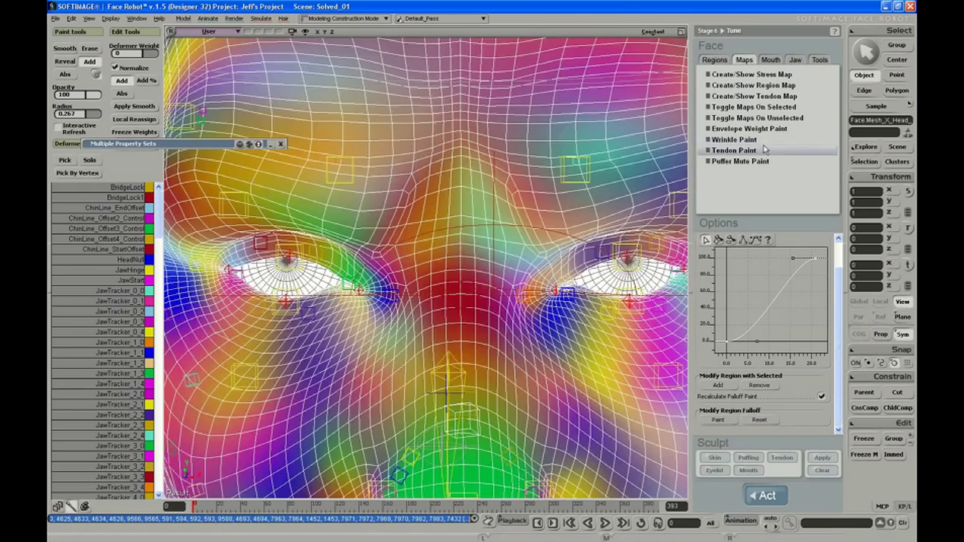
- Paint low-opacity corrugator wrinkle lines between the brows on the wrinkle map
left_click(765, 141)
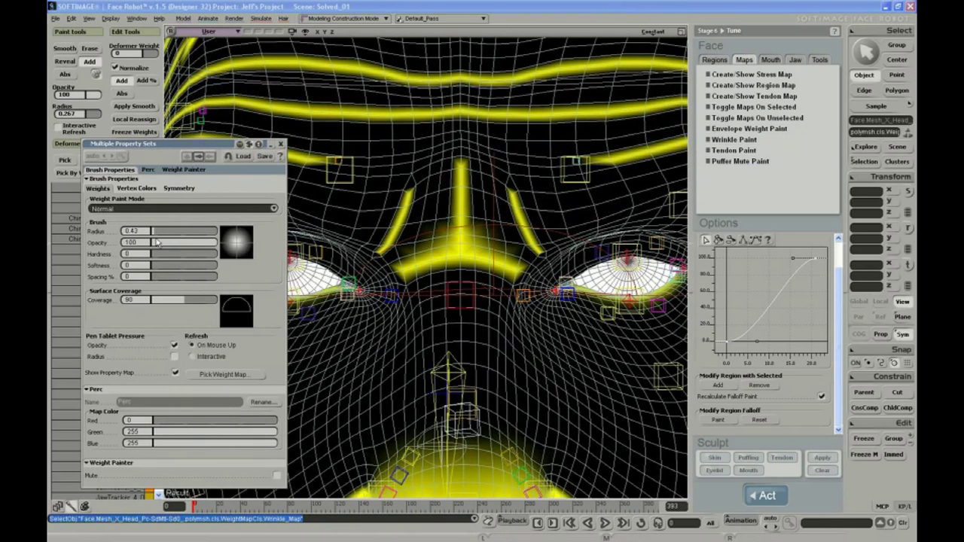
left_click_drag(156, 242, 154, 244)
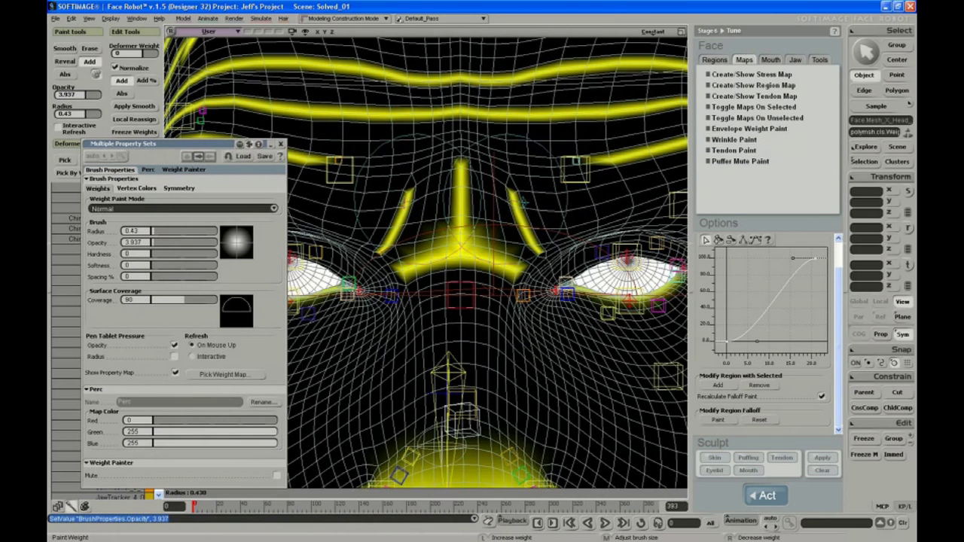
left_click_drag(512, 198, 519, 207)
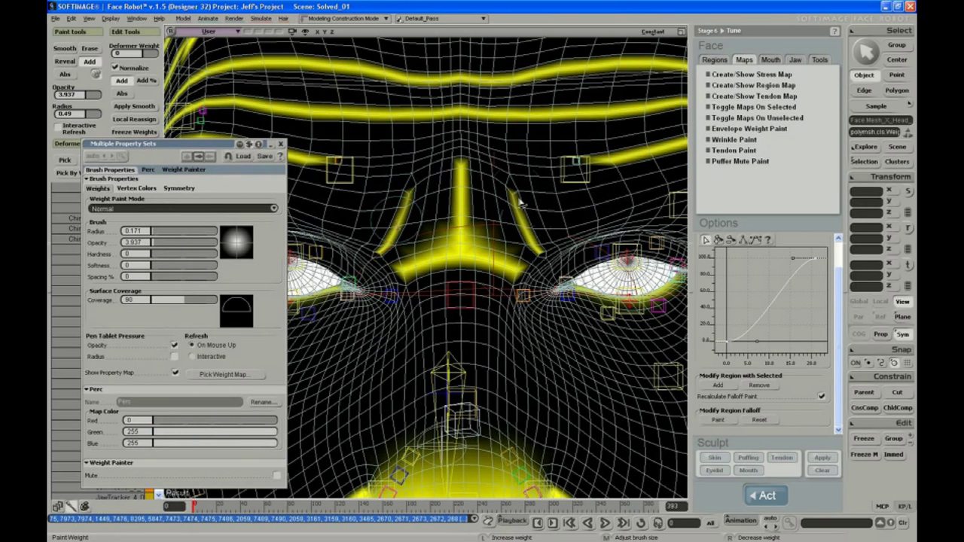
- Review the brow on the shaded head from a closer angle, then return to selection
left_click_drag(529, 222, 521, 219)
key("s")
scroll(520, 217, "down", 3)
scroll(514, 218, "down", 3)
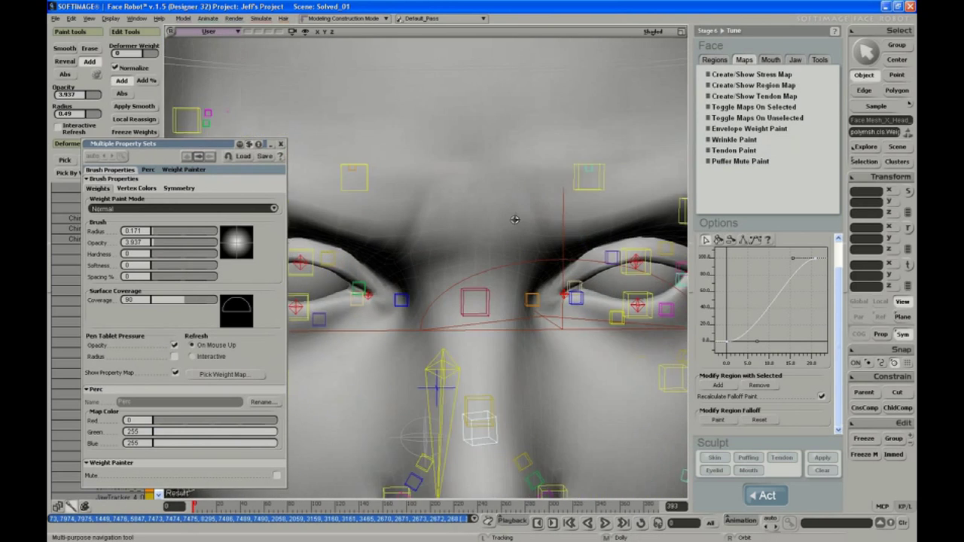
scroll(505, 180, "down", 2)
mouse_move(494, 204)
right_mouse_down()
mouse_move(452, 198)
mouse_move(500, 195)
right_mouse_up()
left_click(750, 131)
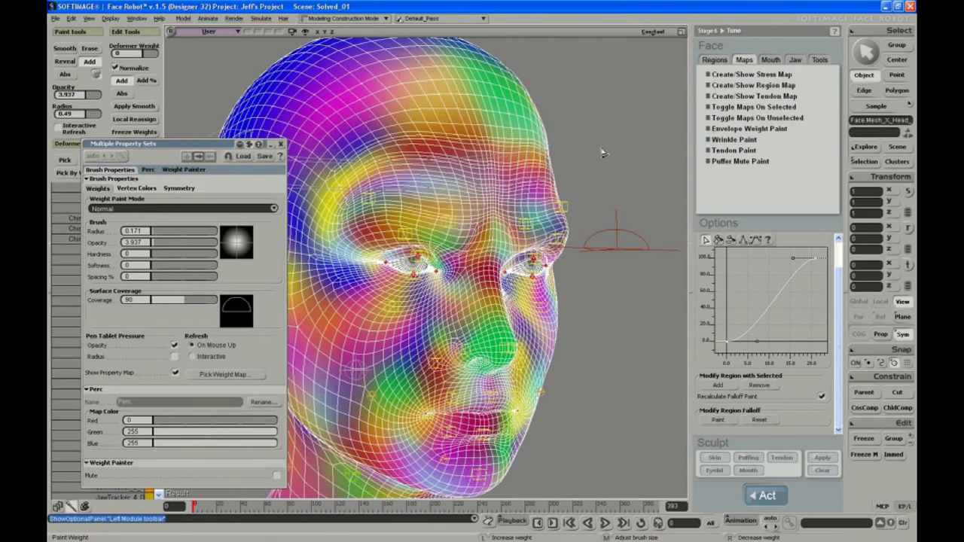
key("space")
- Frame the eyes and brow and select both mid-eyebrow controls
key("s")
right_click_drag(452, 271, 497, 248)
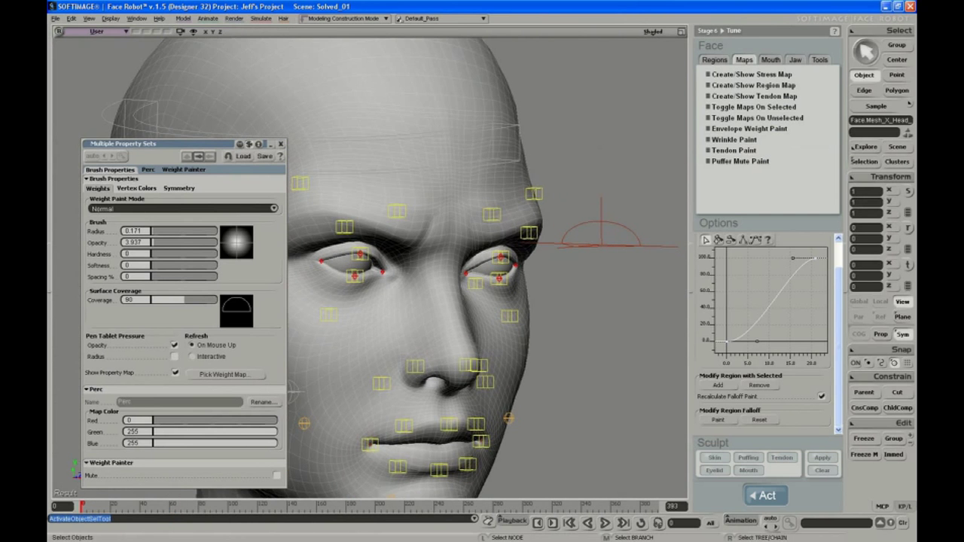
middle_click_drag(496, 249, 522, 219)
key("space")
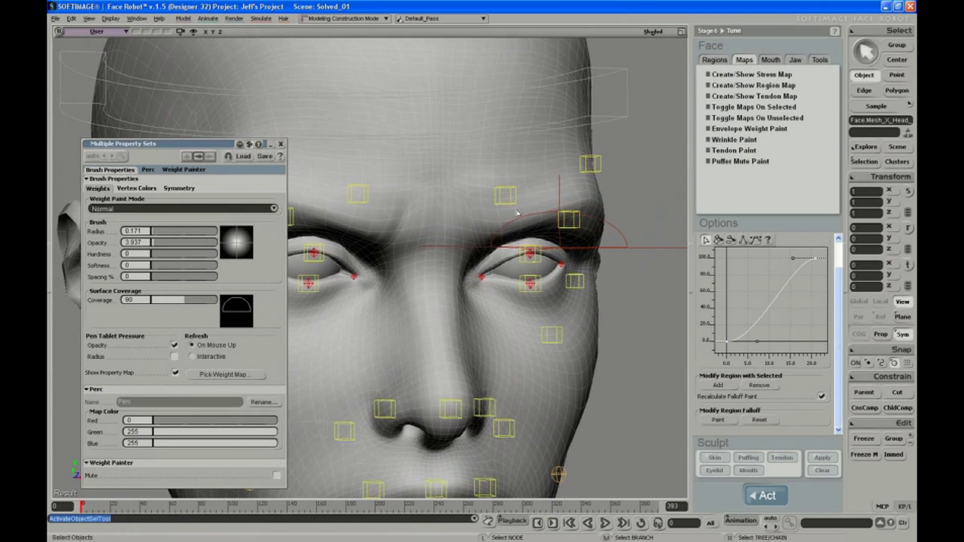
left_click(352, 201)
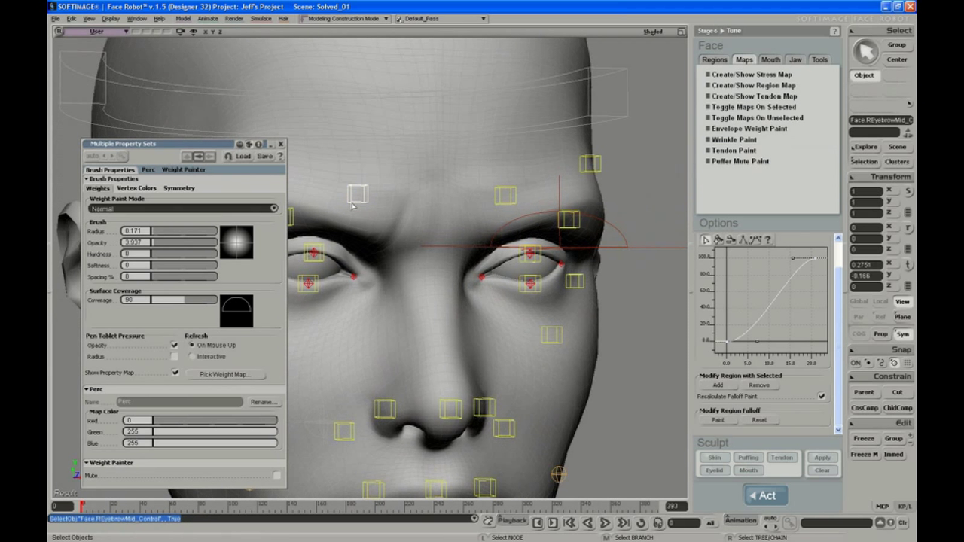
left_click(515, 209, "shift")
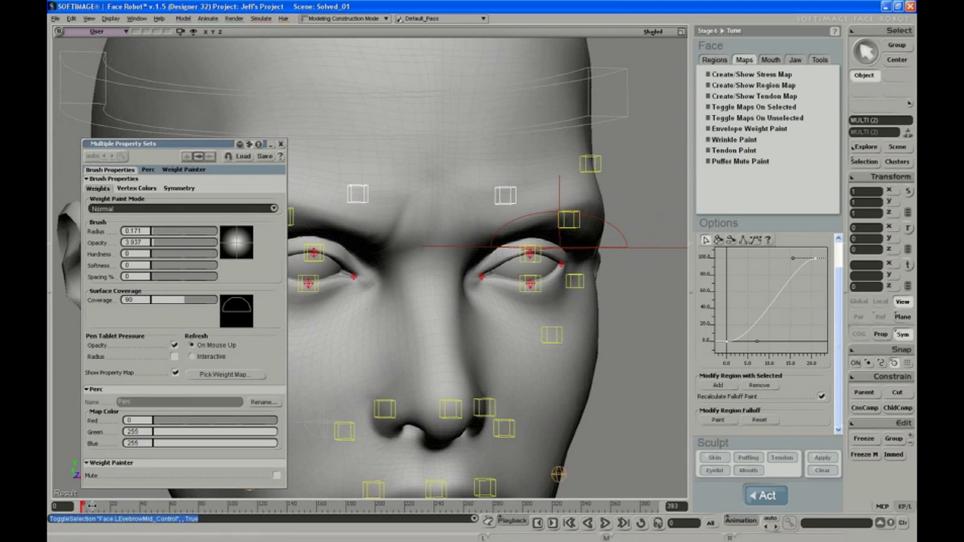
- Key the mid-eyebrow controls' positions at frame 19
left_click(105, 506)
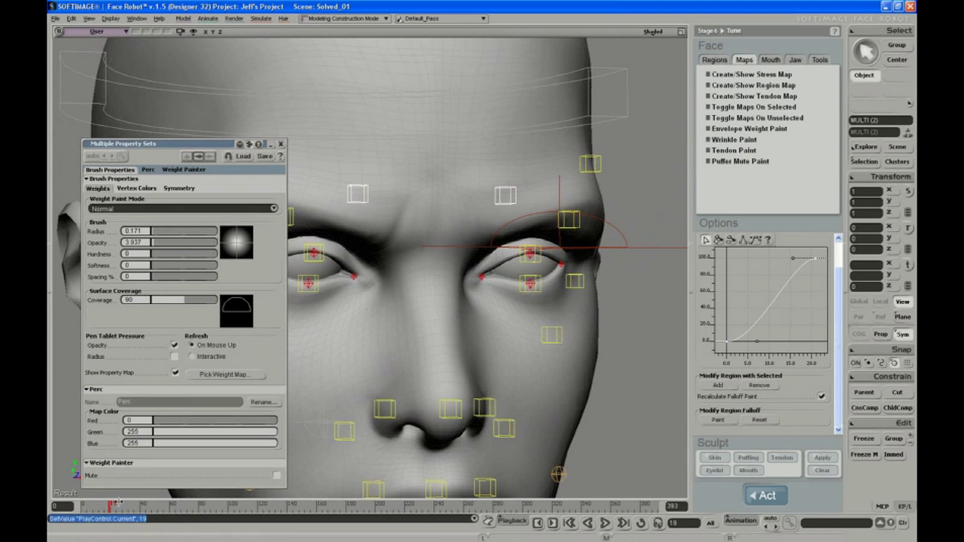
key("k")
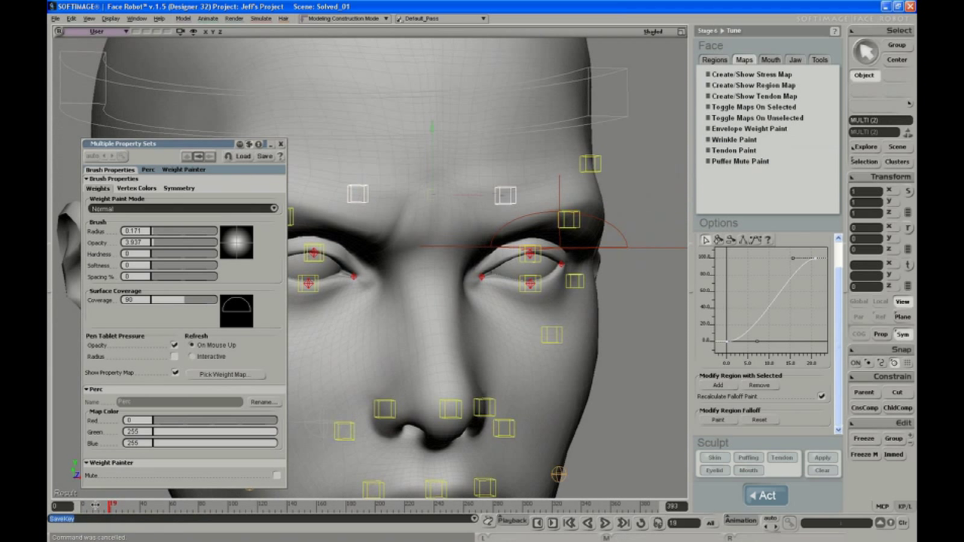
key("k")
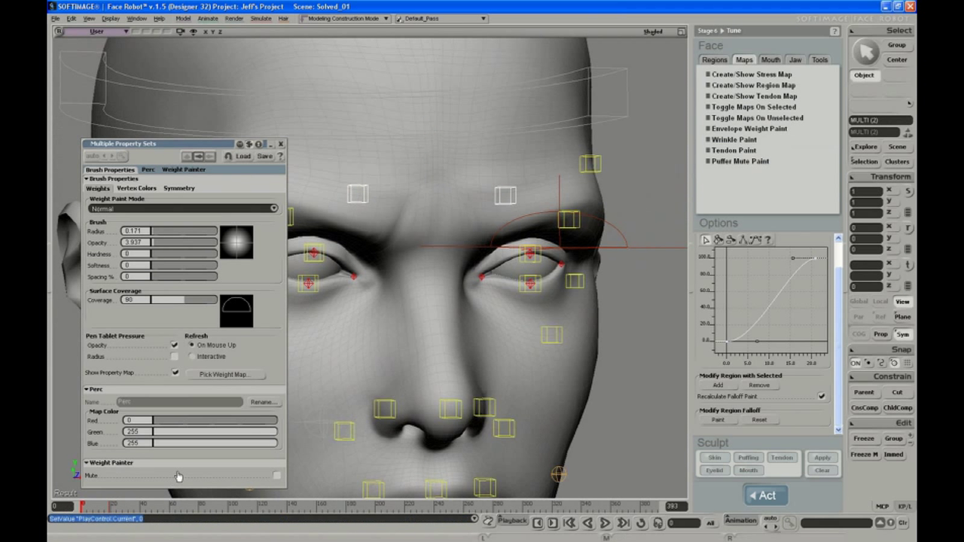
key("k")
left_click(100, 506)
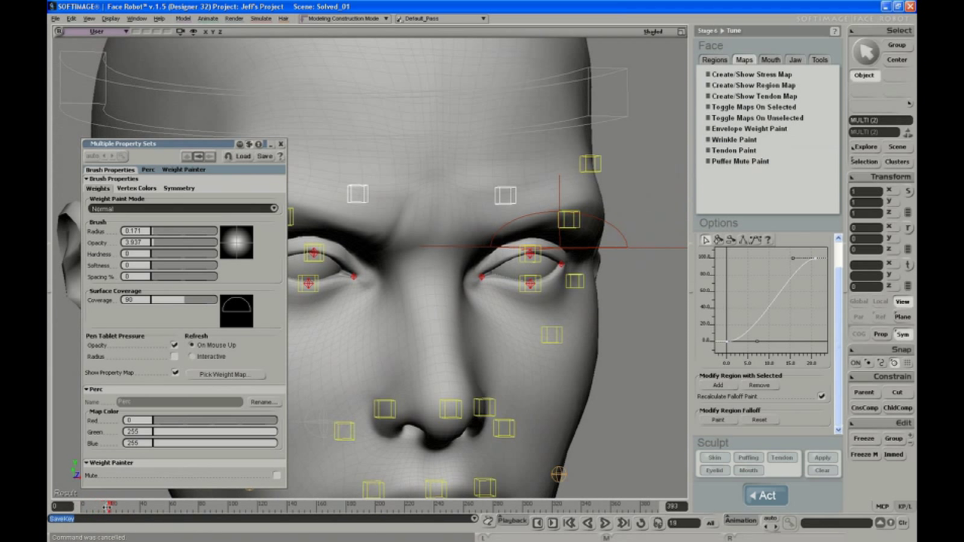
- Scrub the timeline between frames 0 and 20 to preview the brow furrowing
key("v")
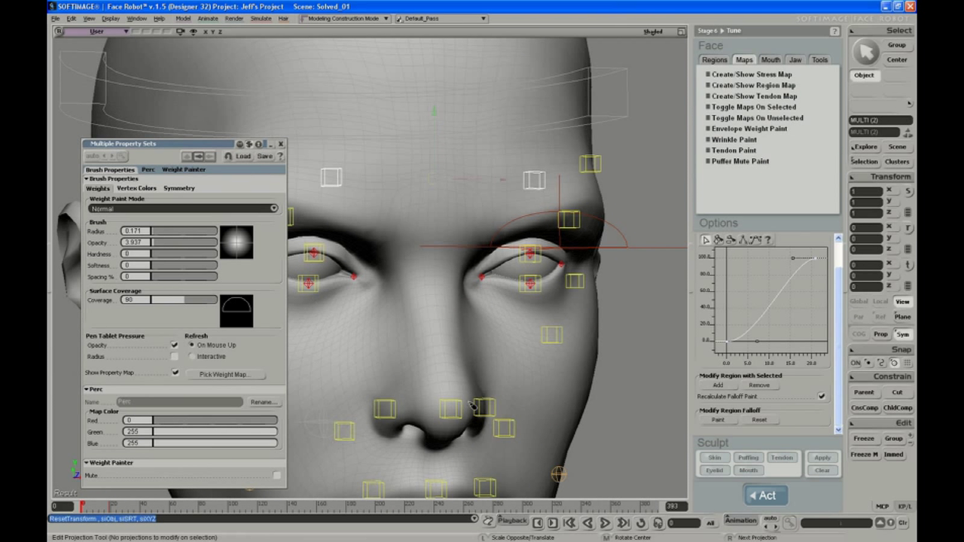
left_click(96, 506)
left_click_drag(98, 506, 118, 506)
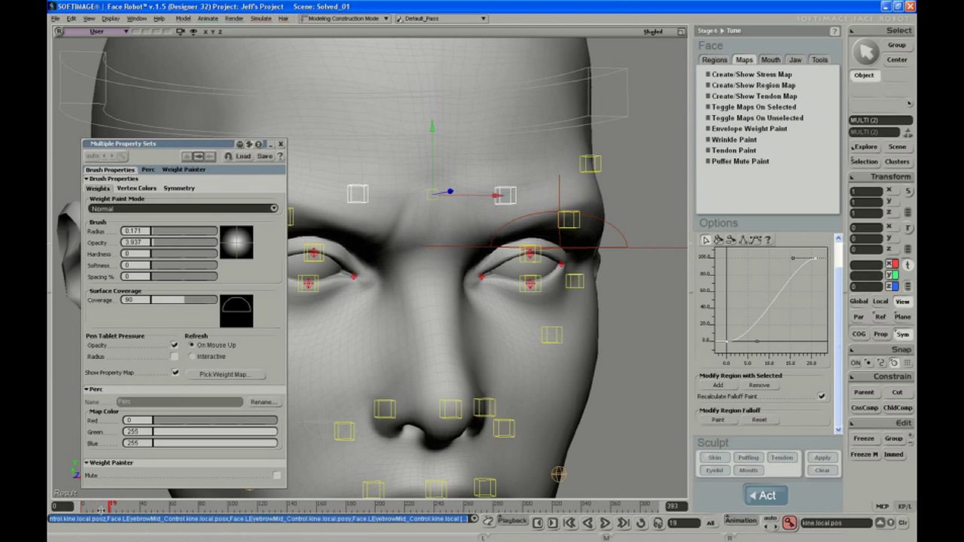
left_click_drag(100, 507, 80, 510)
scroll(387, 247, "down", 3)
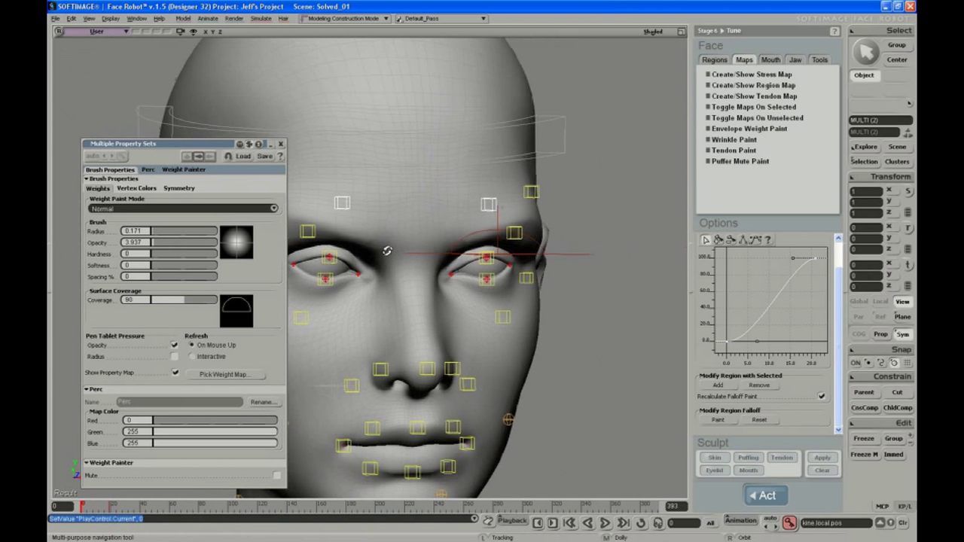
left_click_drag(216, 144, 192, 43)
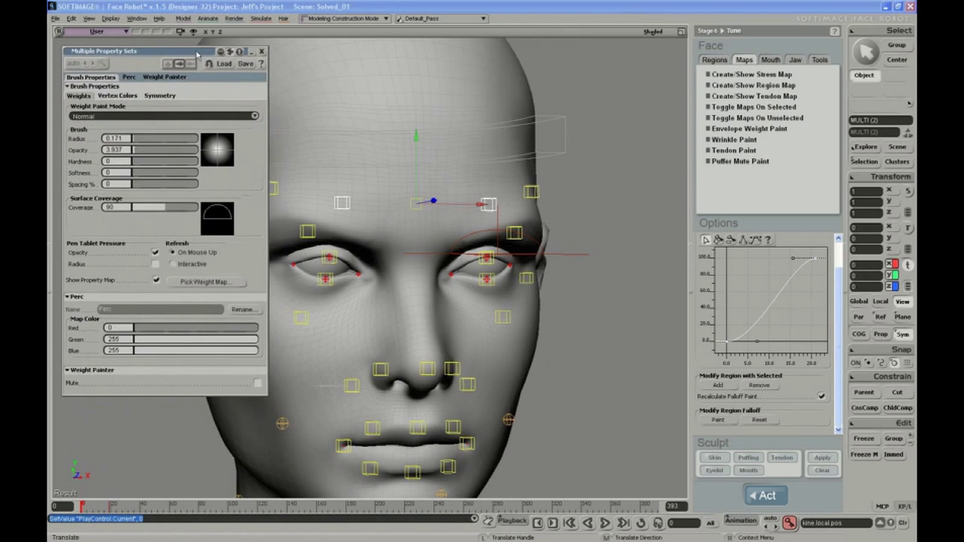
middle_click_drag(424, 213, 354, 218)
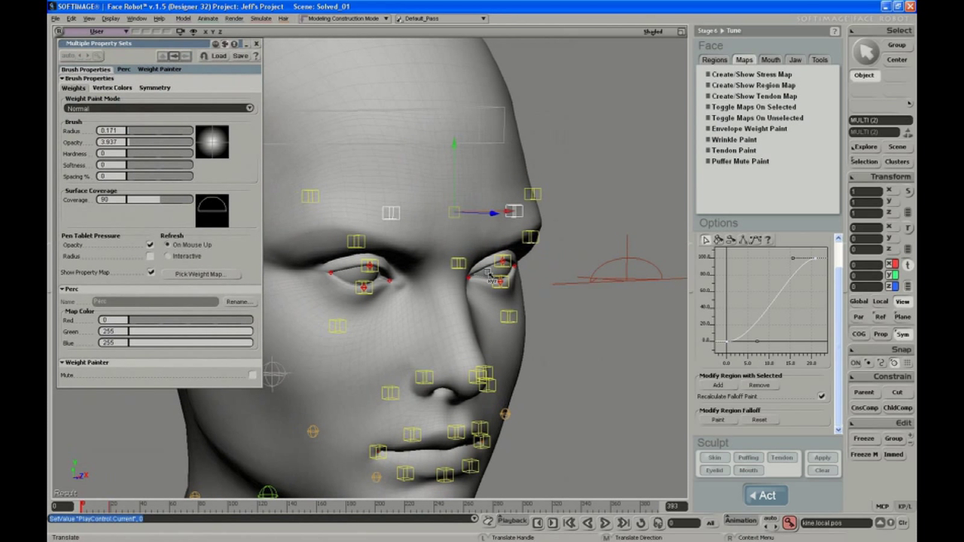
left_click_drag(87, 506, 112, 503)
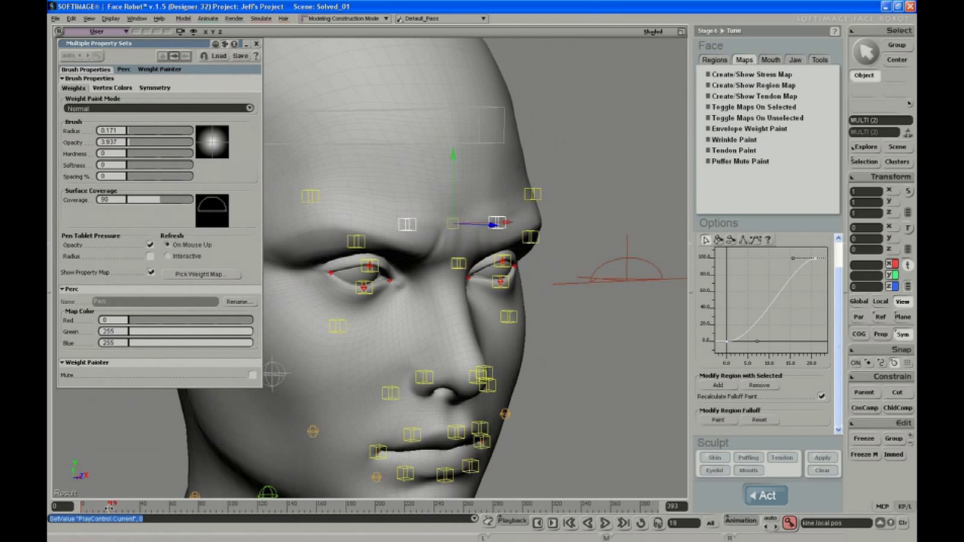
left_click_drag(110, 505, 99, 510)
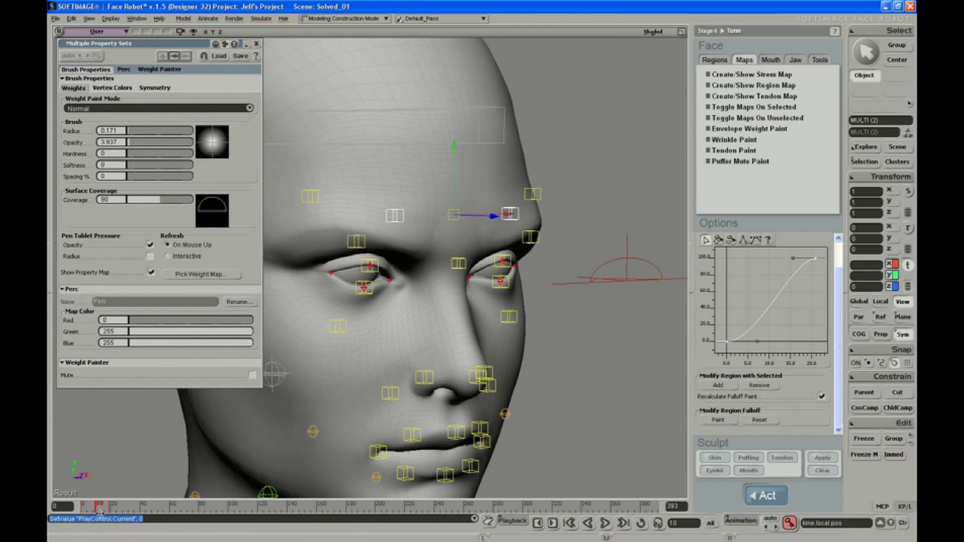